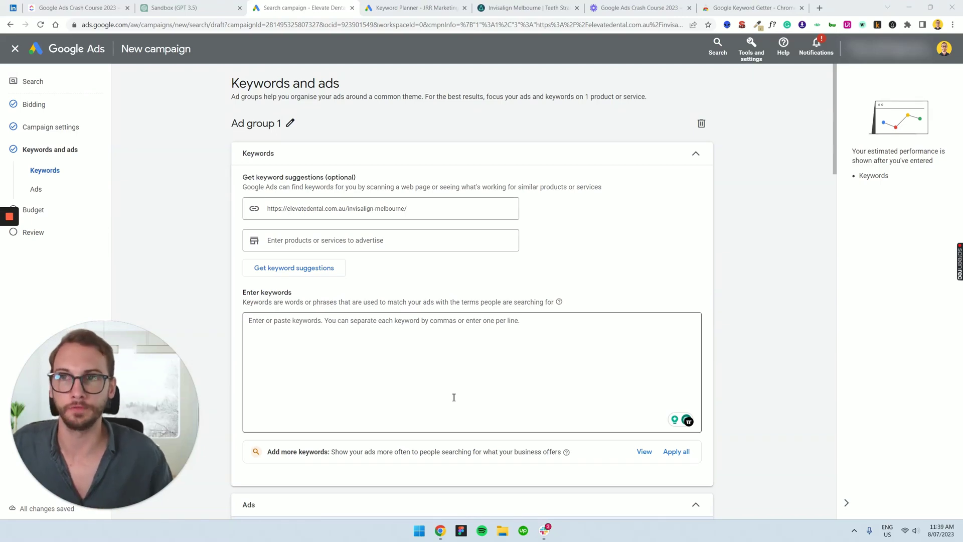
Replace the ad group title 'Ad group 1' with '(MEL) Invisalign' and confirm it
triple_click(255, 125)
click(290, 123)
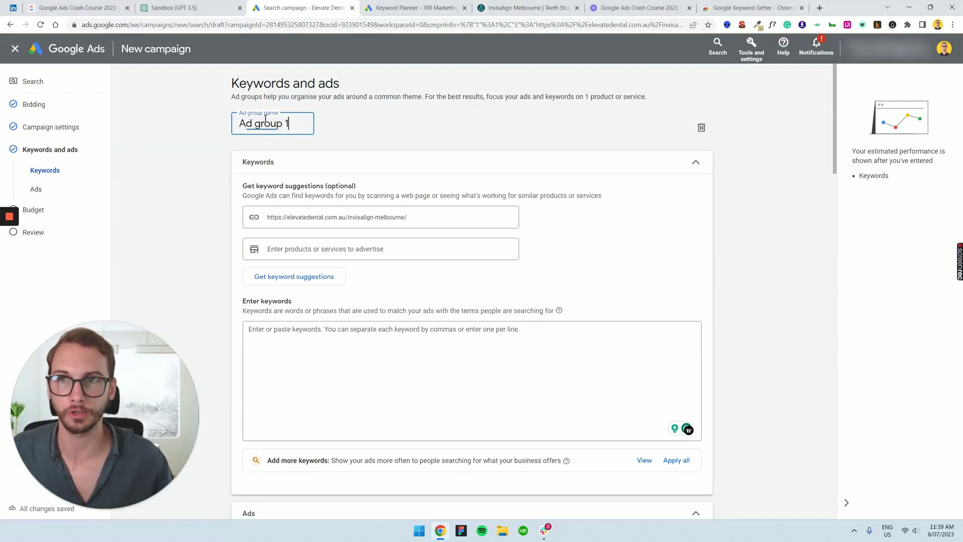
double_click(270, 122)
triple_click(270, 121)
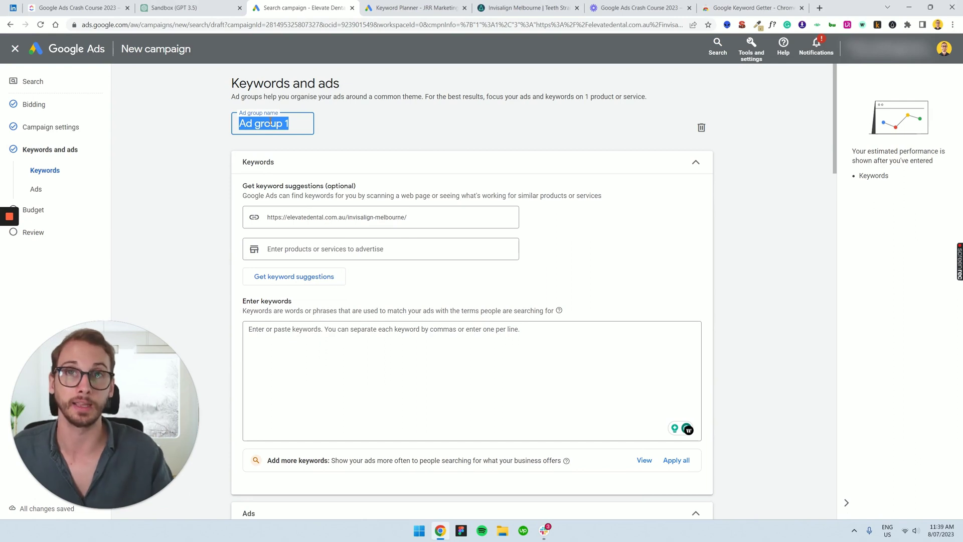
text((MEL) Invi)
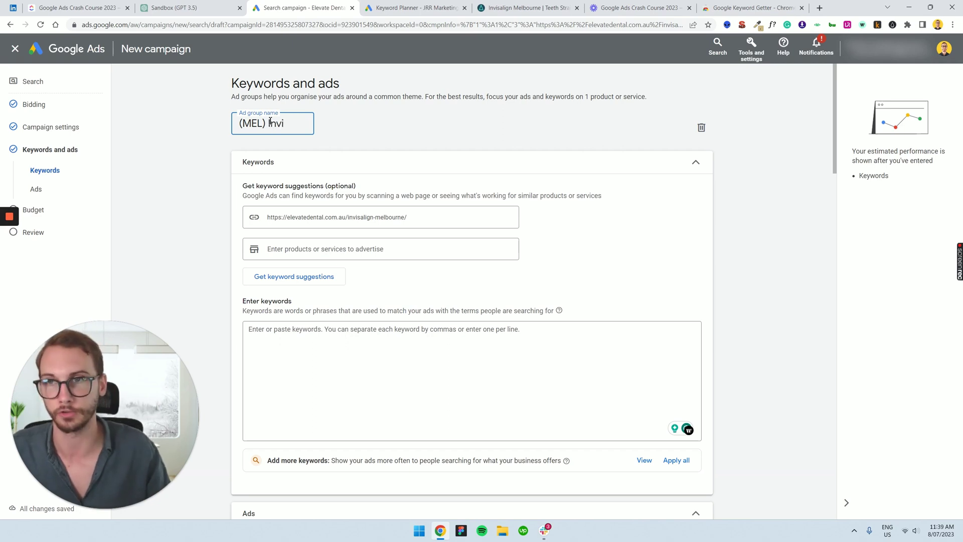
text(align)
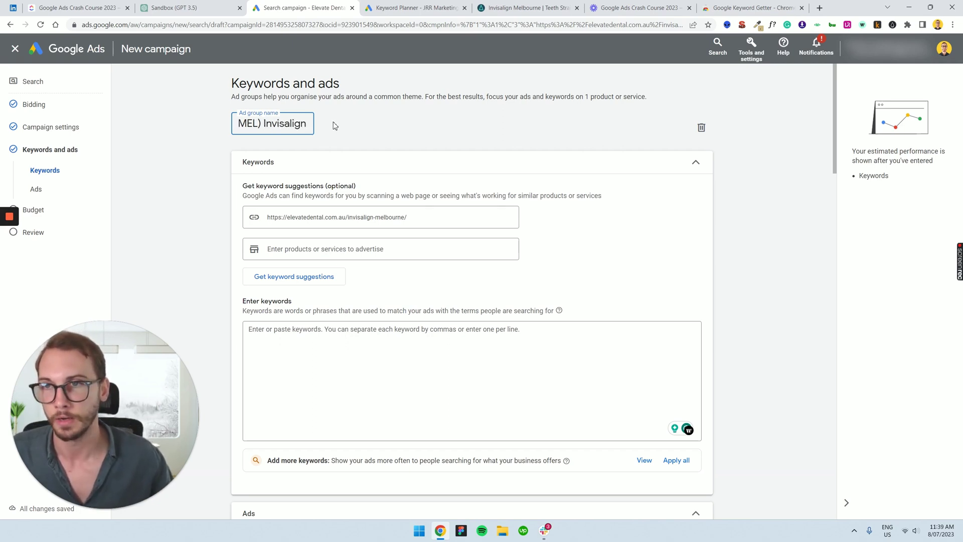
key(Return)
drag(216, 124, 290, 123)
click(289, 123)
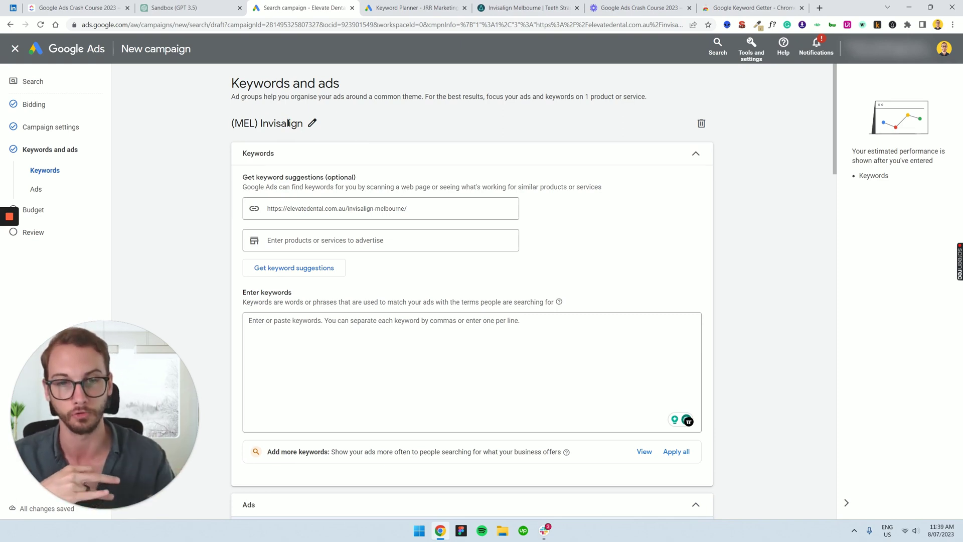
drag(232, 124, 304, 124)
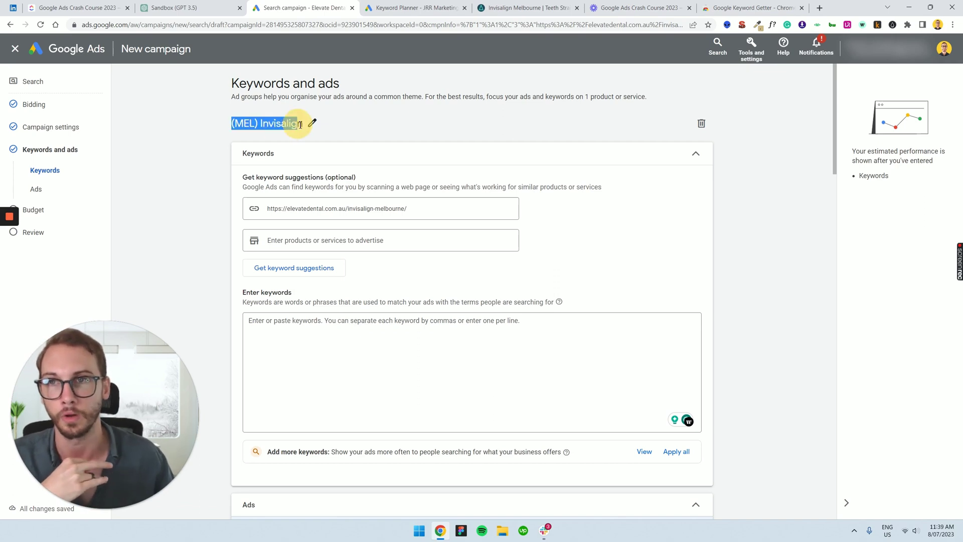
click(348, 119)
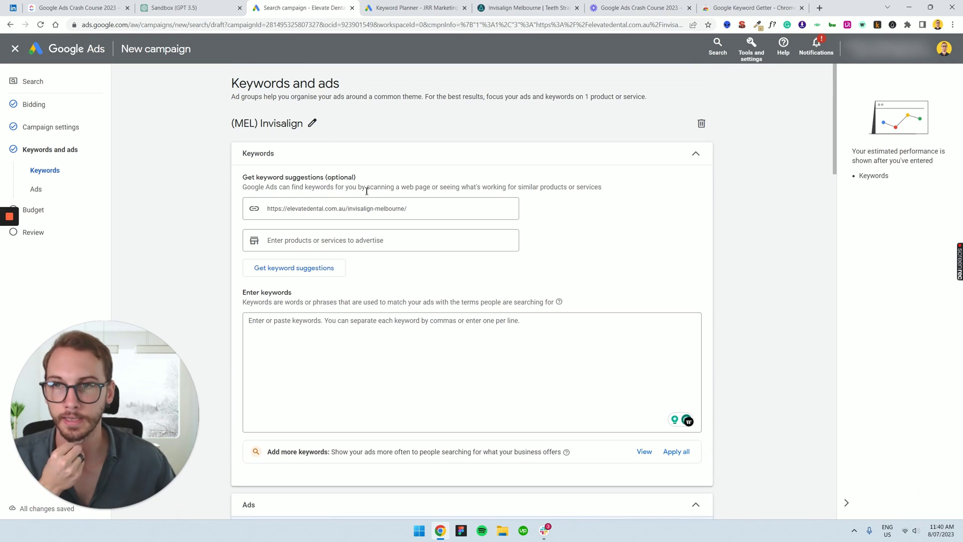
Select the landing page address and put focus in the empty keywords box
click(278, 208)
drag(278, 207, 366, 178)
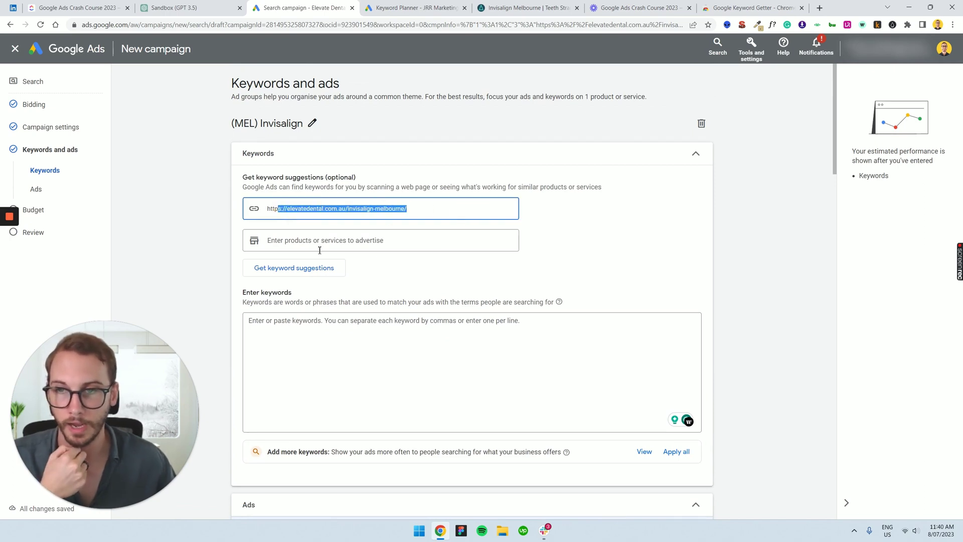
click(312, 336)
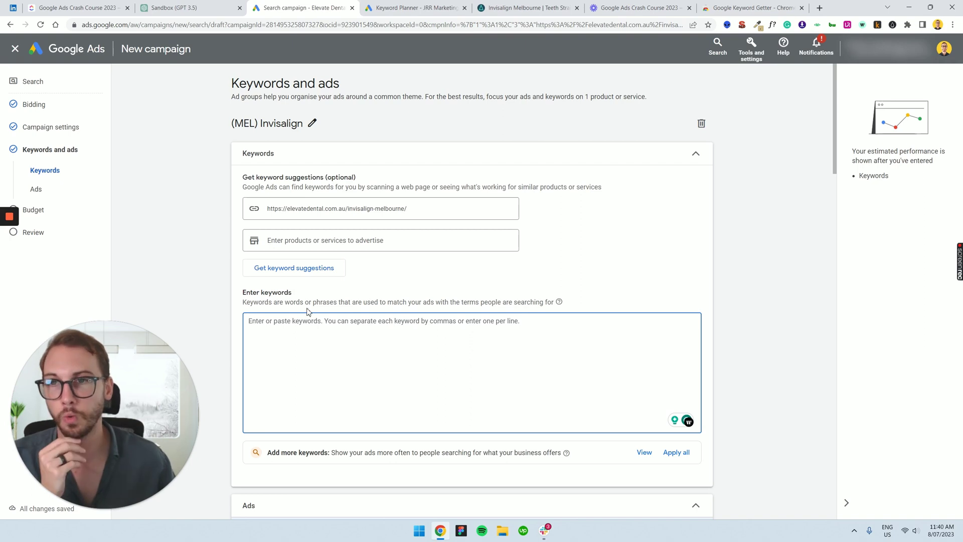
Bring up Keyword Planner from Tools and settings in a separate browser tab
click(755, 52)
right_click(392, 133)
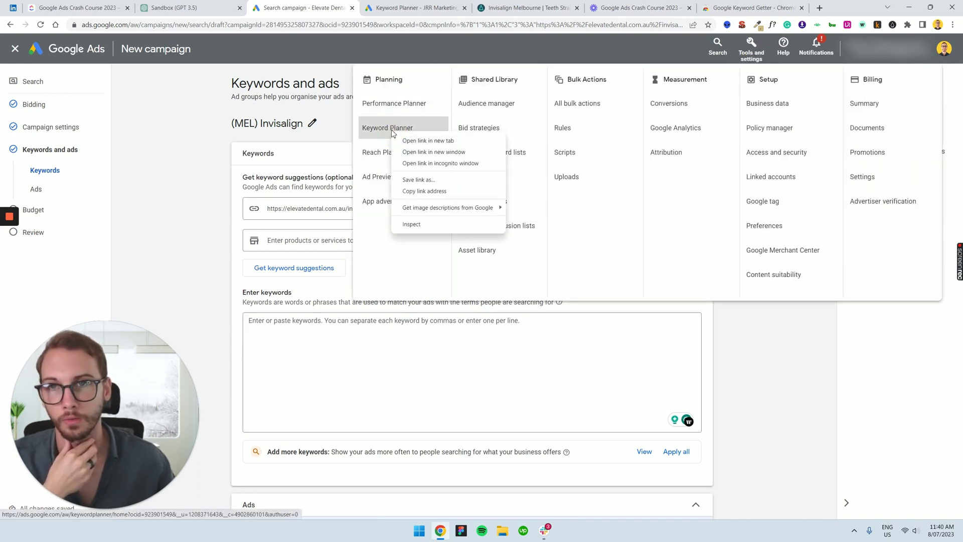
click(328, 123)
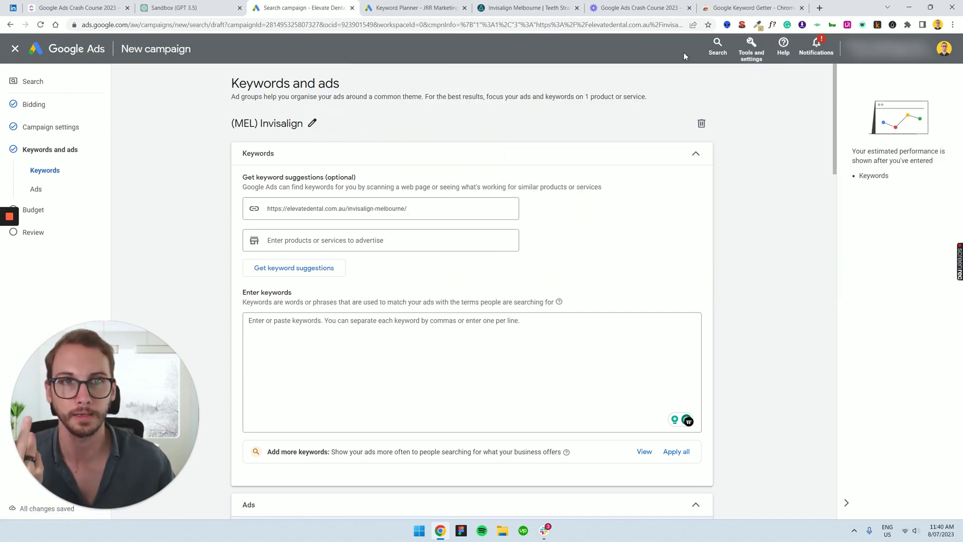
click(405, 9)
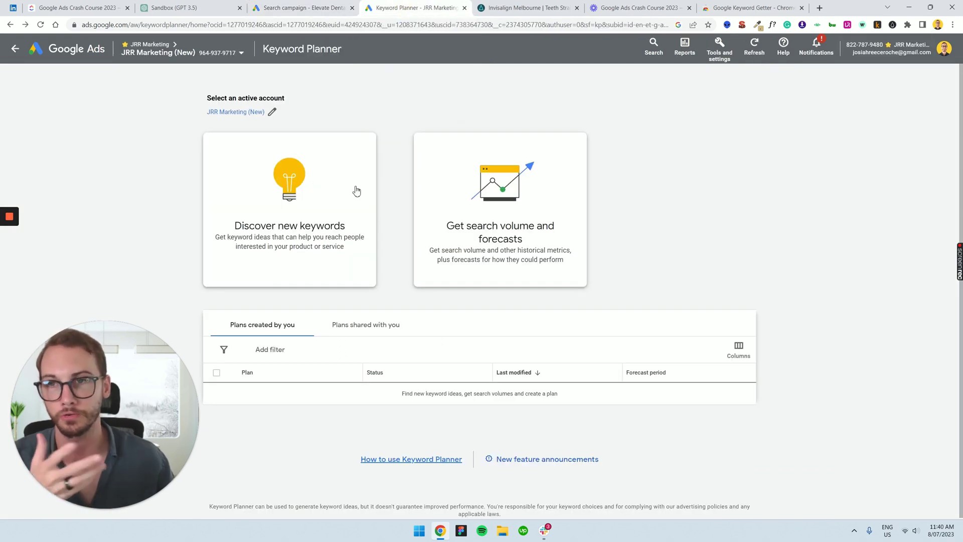
Open Discover new keywords and check that Melbourne stays the targeted location, without changing it
click(289, 204)
click(311, 237)
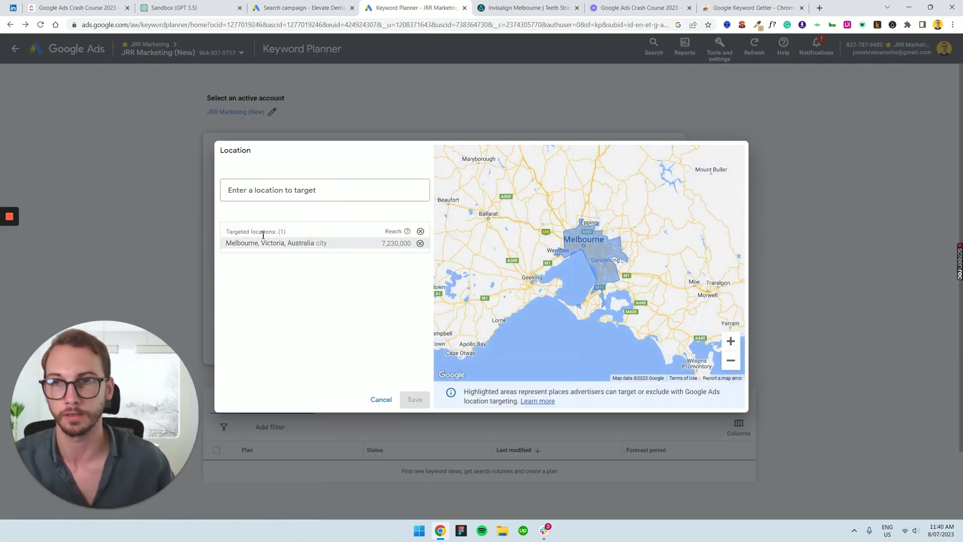
click(377, 399)
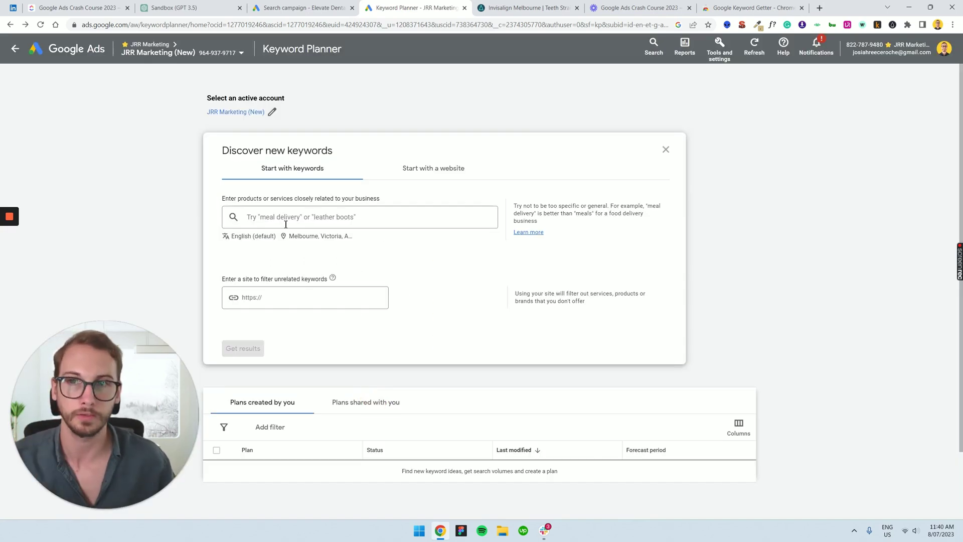
click(303, 238)
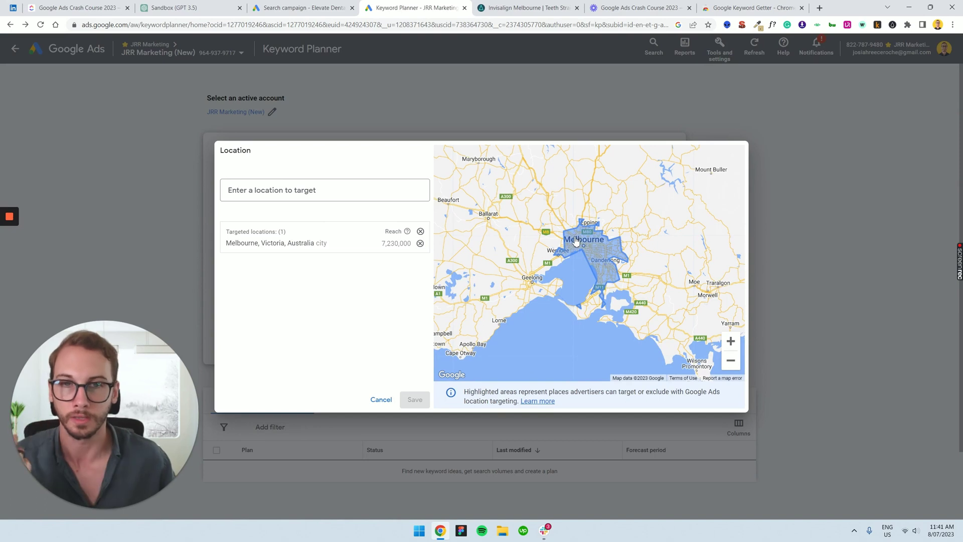
click(381, 400)
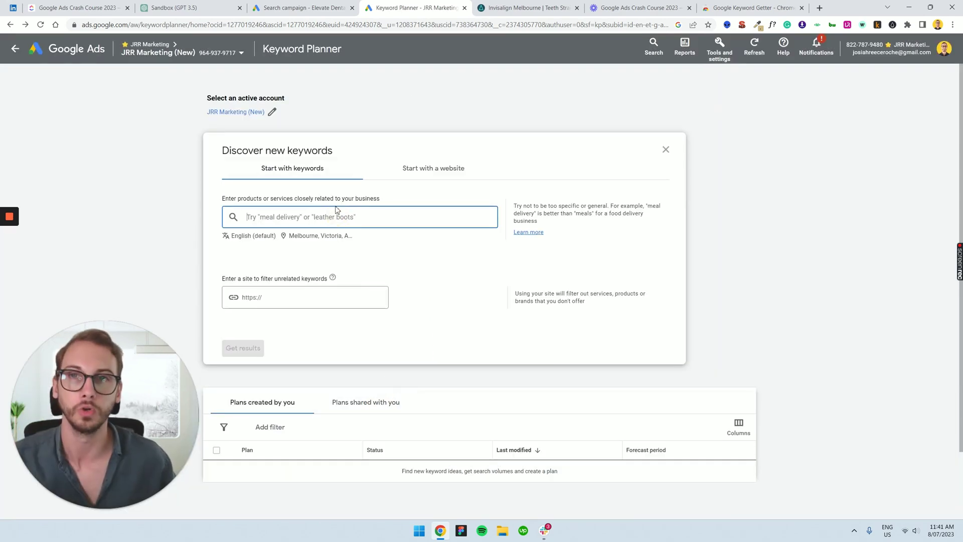
click(552, 7)
Scroll down the Elevate Dental Invisalign Melbourne page and back to the top
scroll(542, 100, down, 2)
scroll(523, 147, down, 2)
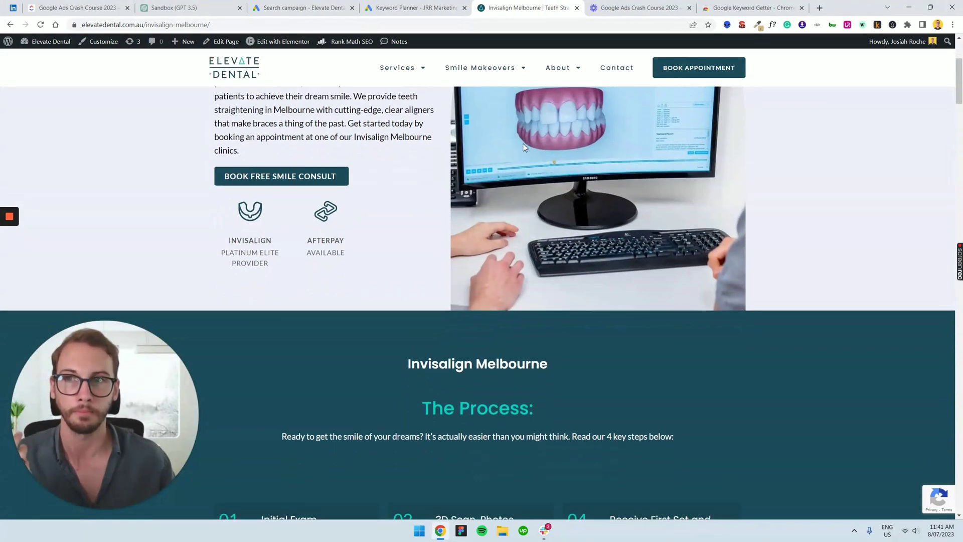
scroll(523, 147, down, 8)
scroll(498, 182, down, 5)
scroll(498, 186, down, 6)
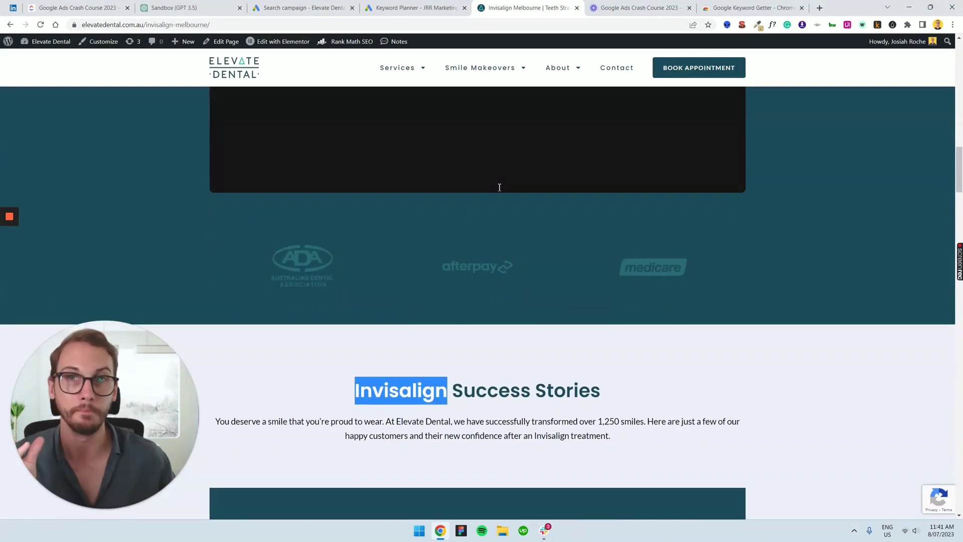
scroll(498, 191, down, 4)
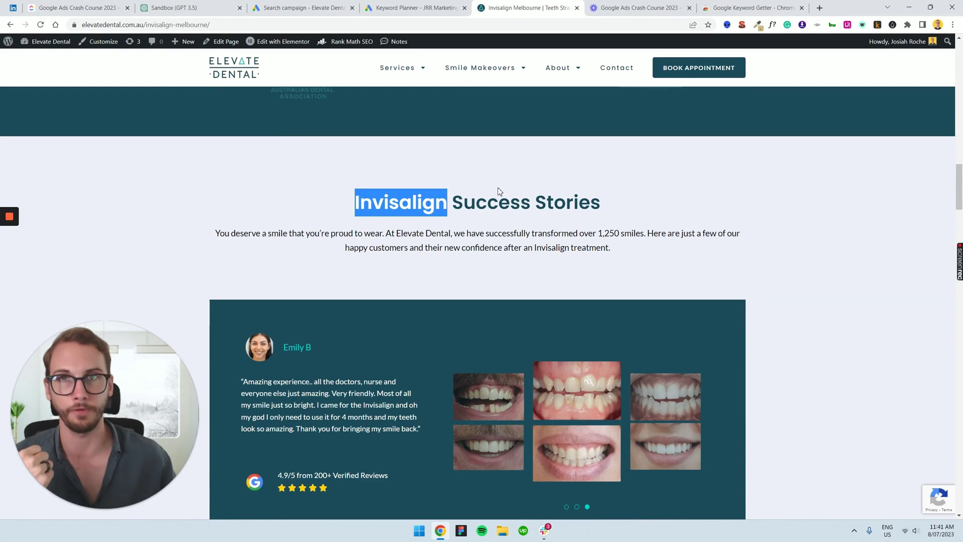
scroll(498, 191, down, 2)
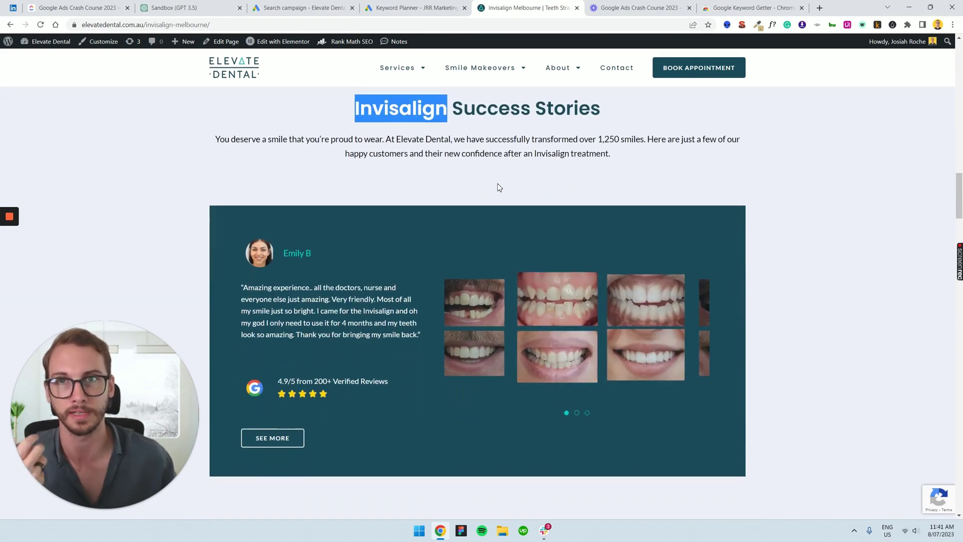
scroll(498, 191, up, 3)
scroll(497, 186, up, 6)
scroll(492, 200, up, 10)
scroll(490, 207, up, 5)
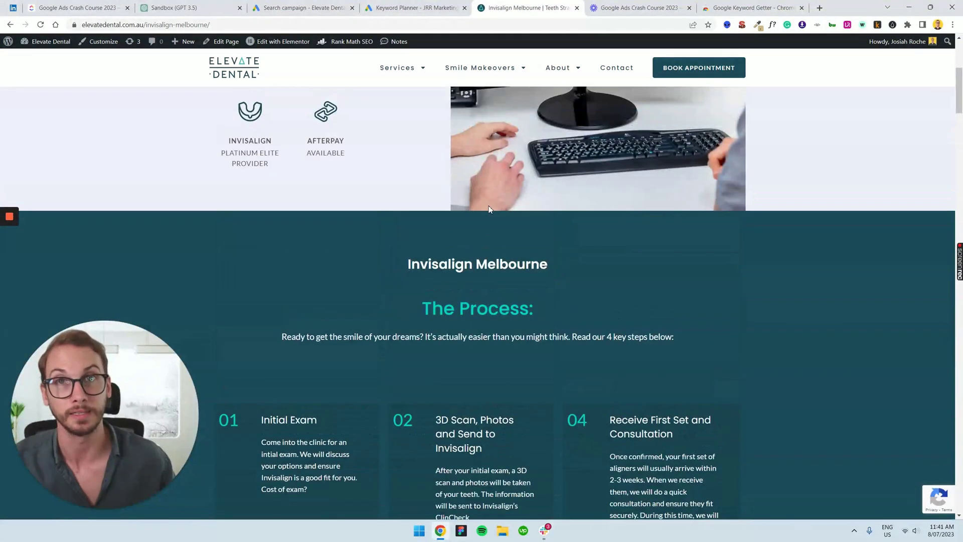
scroll(490, 208, up, 3)
scroll(490, 209, up, 1)
scroll(490, 209, up, 1)
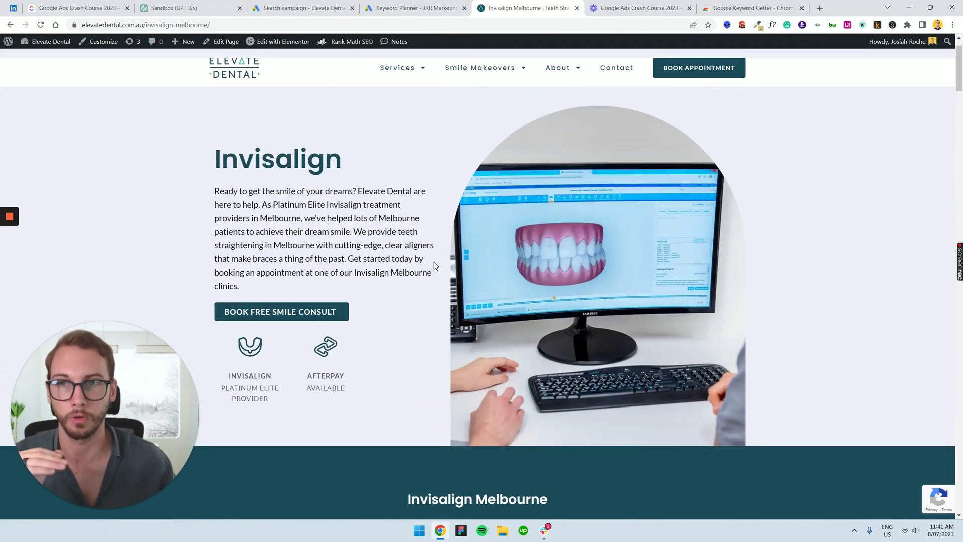
click(417, 7)
Replace the Invisalign seed with Invisalign near me, Invisalign dentist and Invisalign dentist melbourne
text(ig)
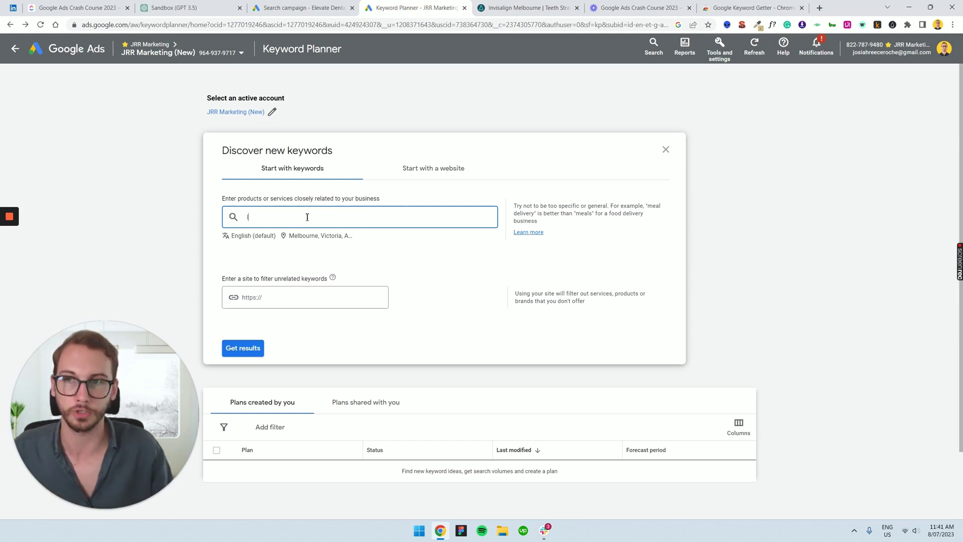
text(nvisalig)
key(Return)
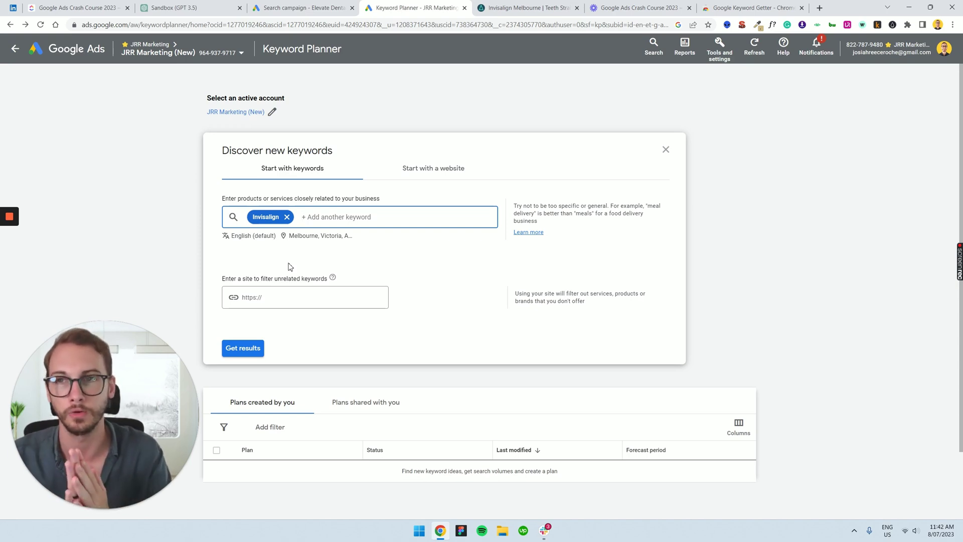
key(BackSpace)
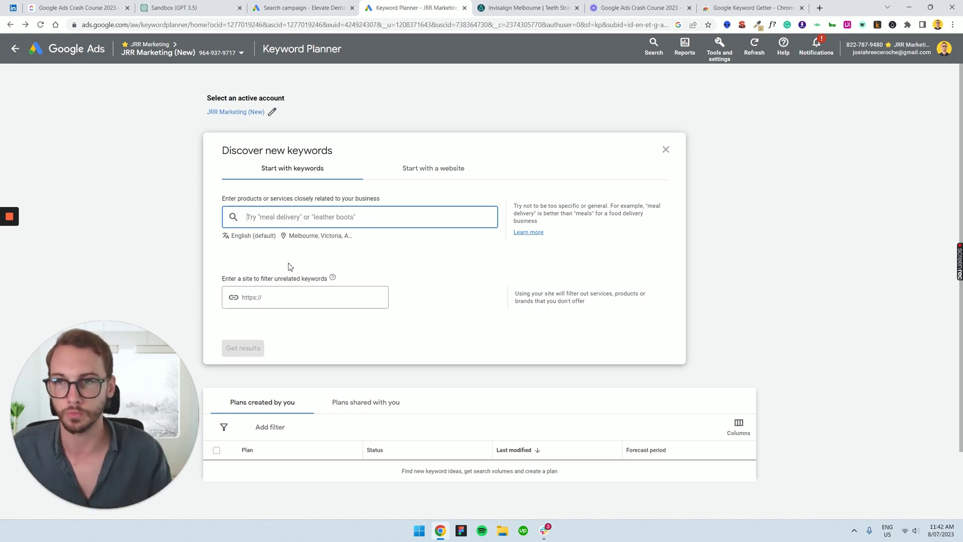
text(Invisalign nearme)
key(Return)
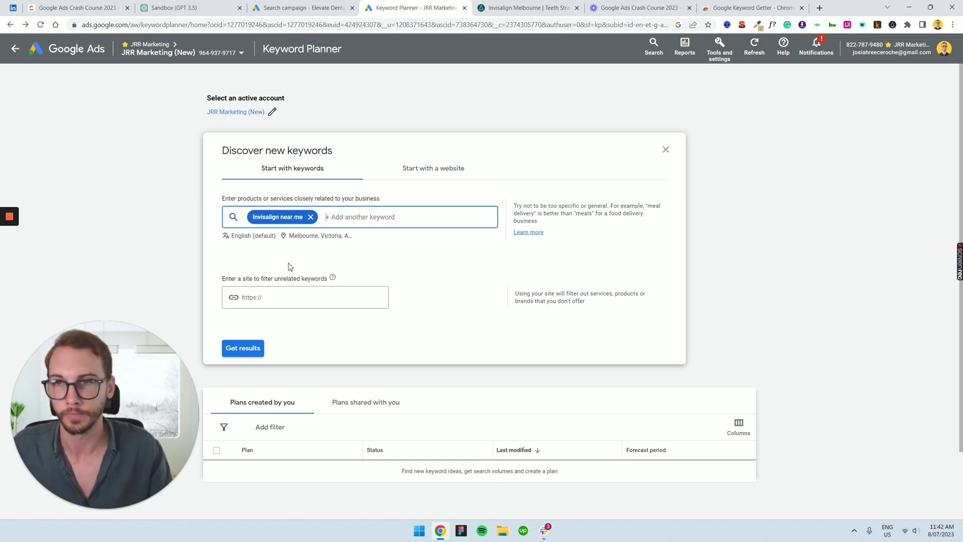
text(Invisalign dentist)
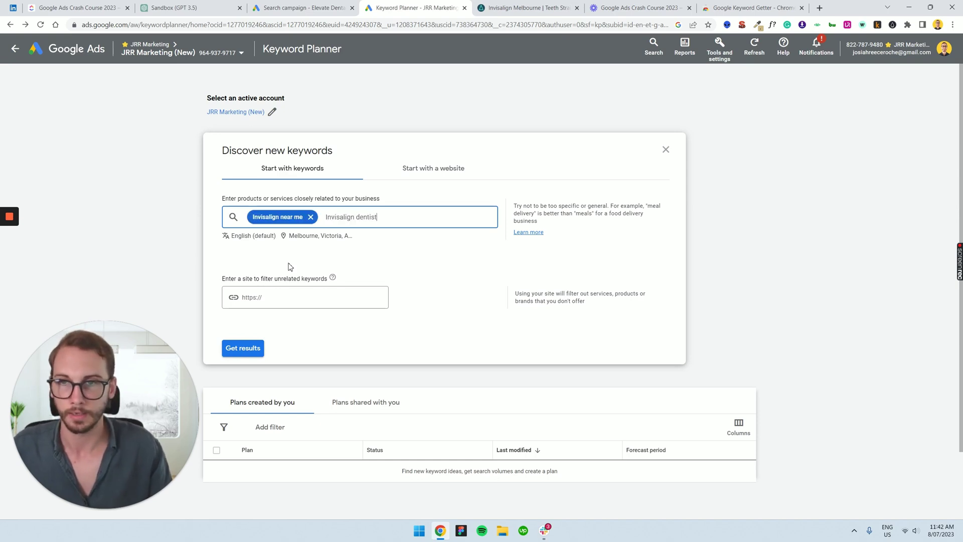
key(Return)
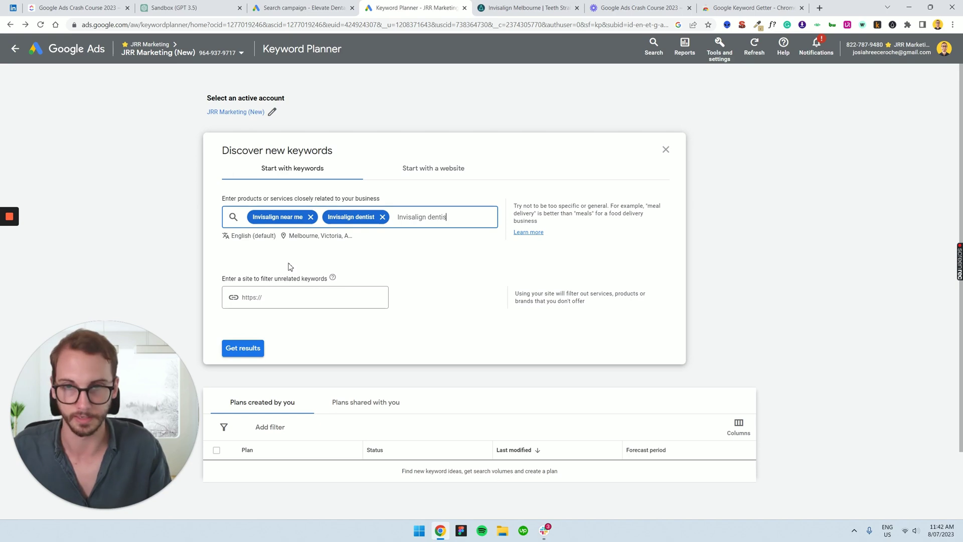
text(t melbourn)
key(Return)
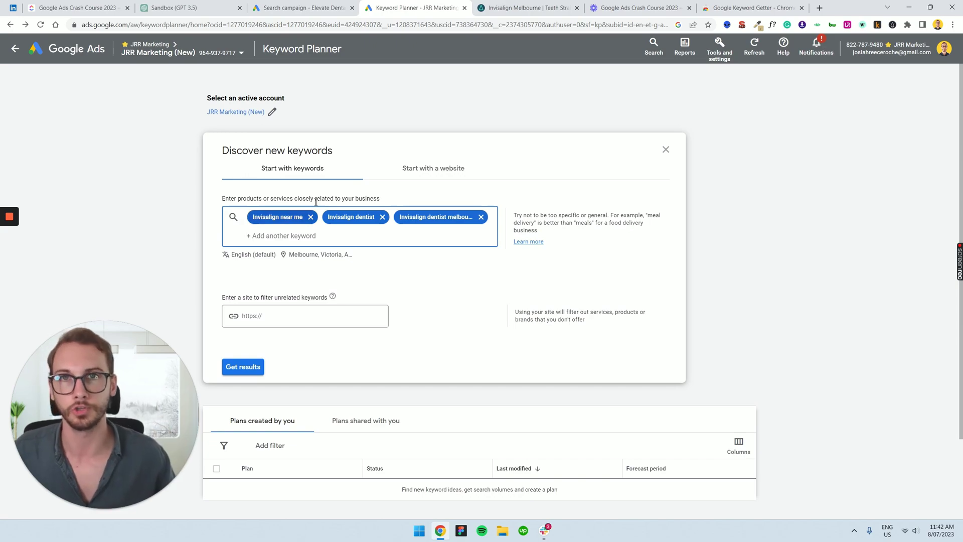
click(514, 6)
scroll(470, 272, down, 5)
scroll(470, 273, down, 6)
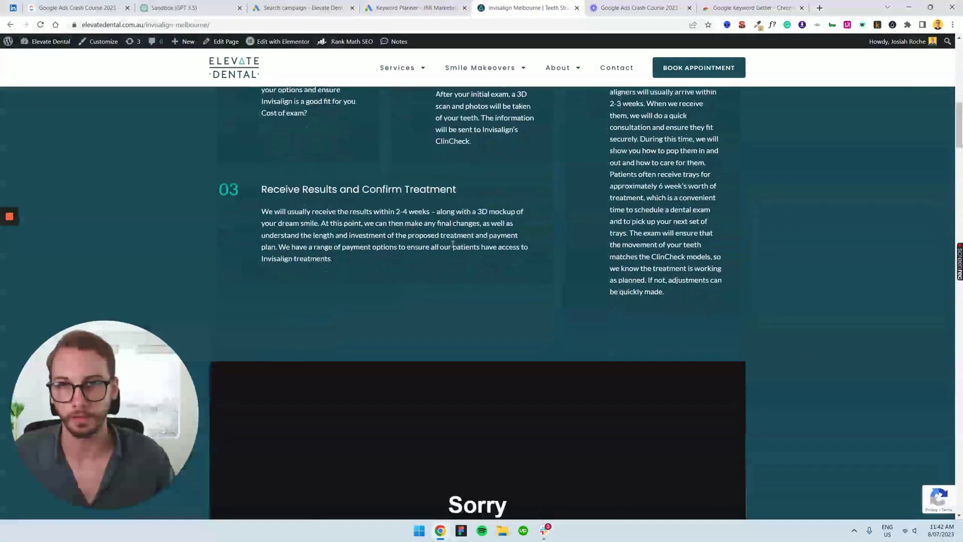
scroll(470, 272, up, 6)
scroll(470, 272, down, 6)
scroll(412, 323, down, 10)
scroll(407, 333, down, 8)
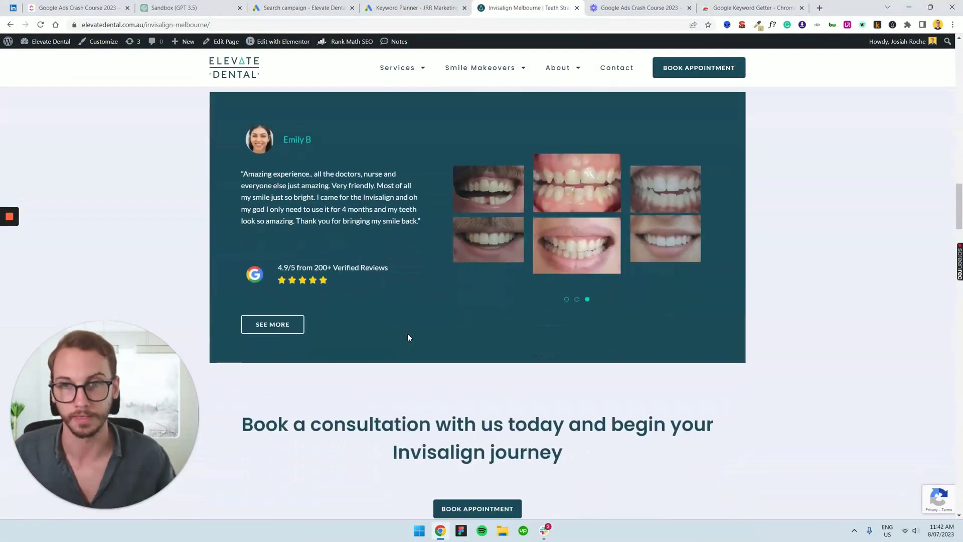
scroll(408, 333, up, 5)
scroll(402, 357, up, 5)
scroll(401, 356, up, 5)
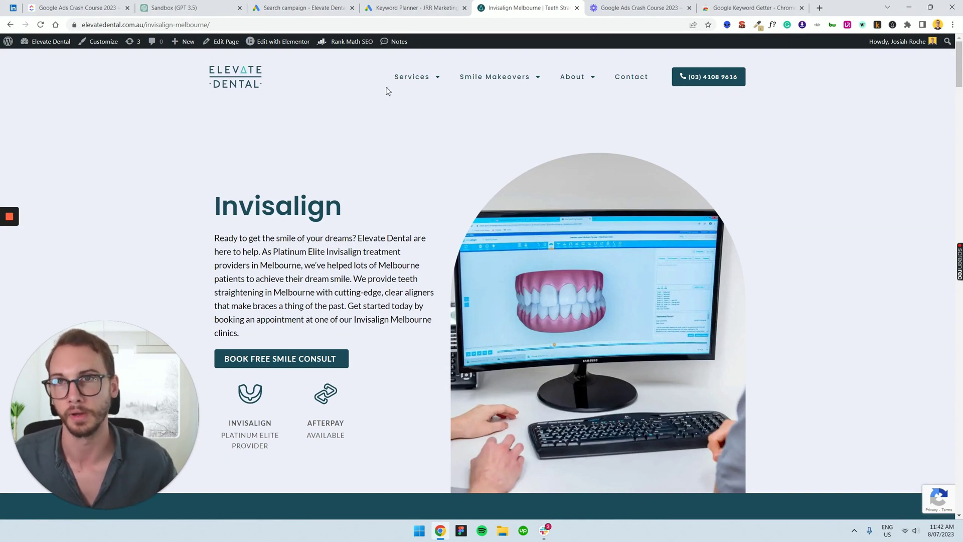
click(412, 8)
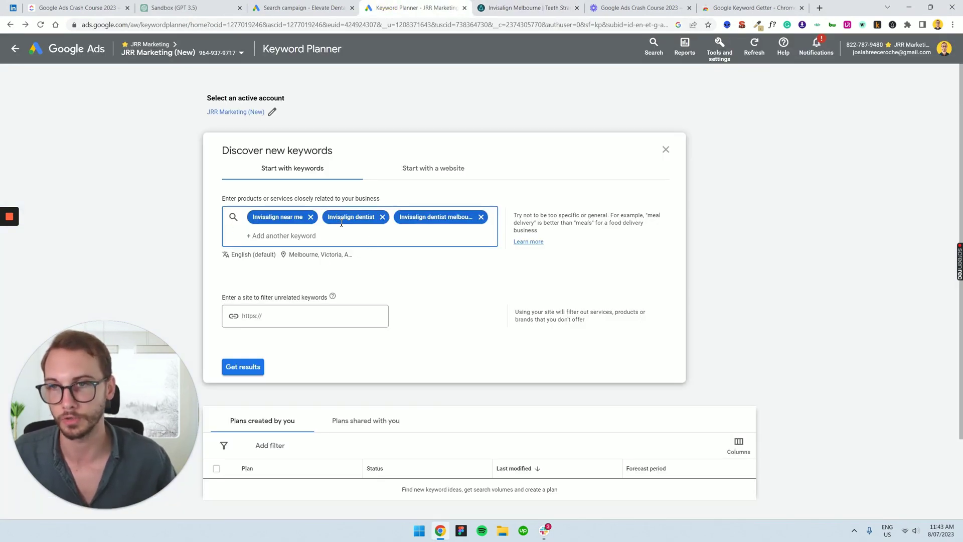
click(243, 367)
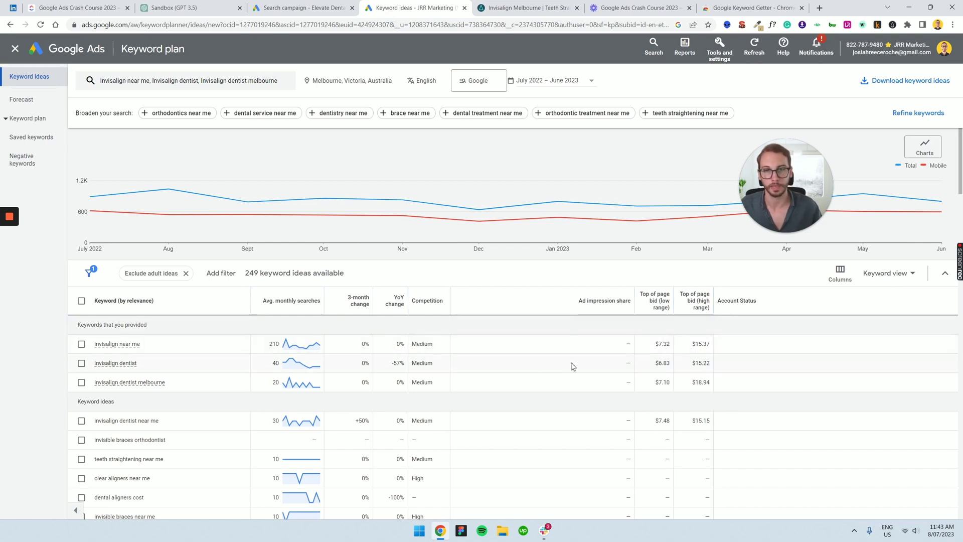
Point out the first idea's top-of-page bid range, $7.32 low to $15.37 high
double_click(662, 343)
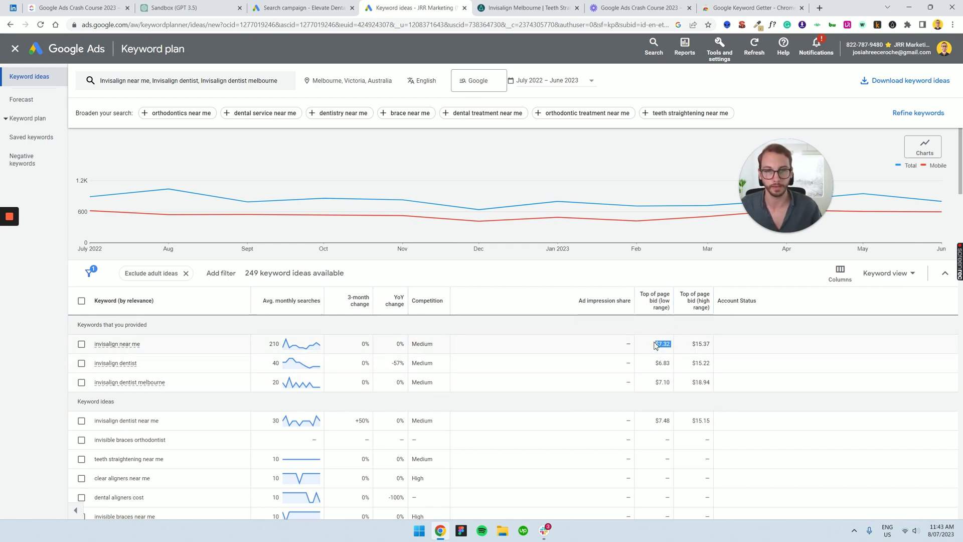
double_click(661, 344)
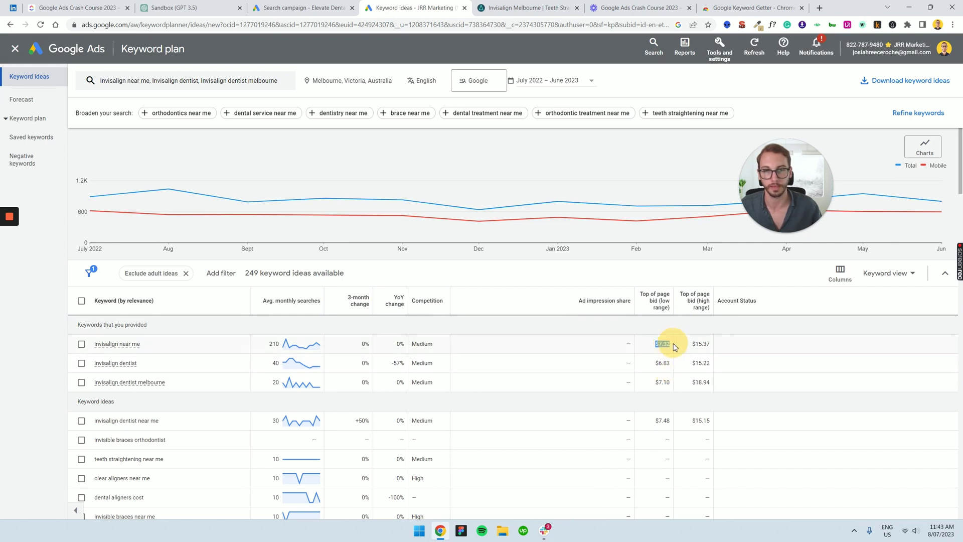
double_click(701, 344)
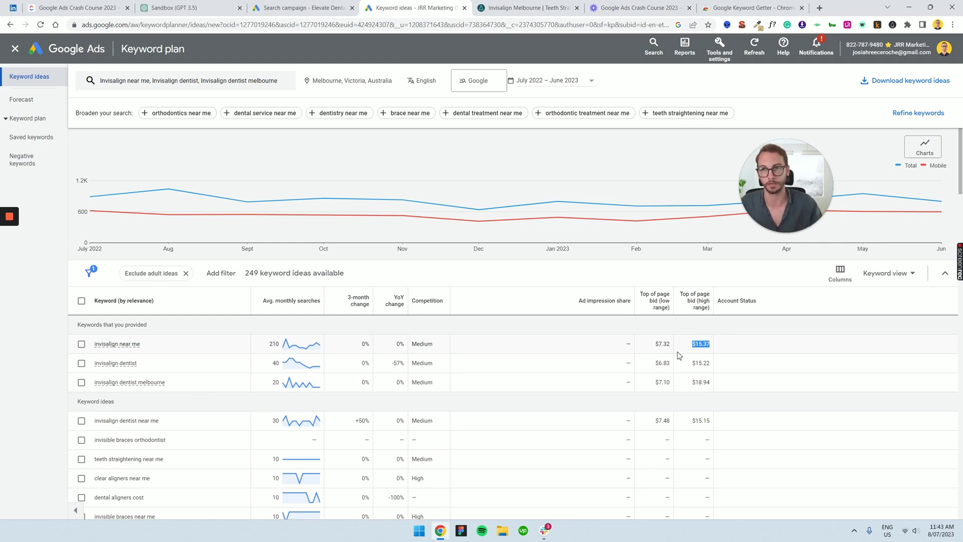
click(648, 345)
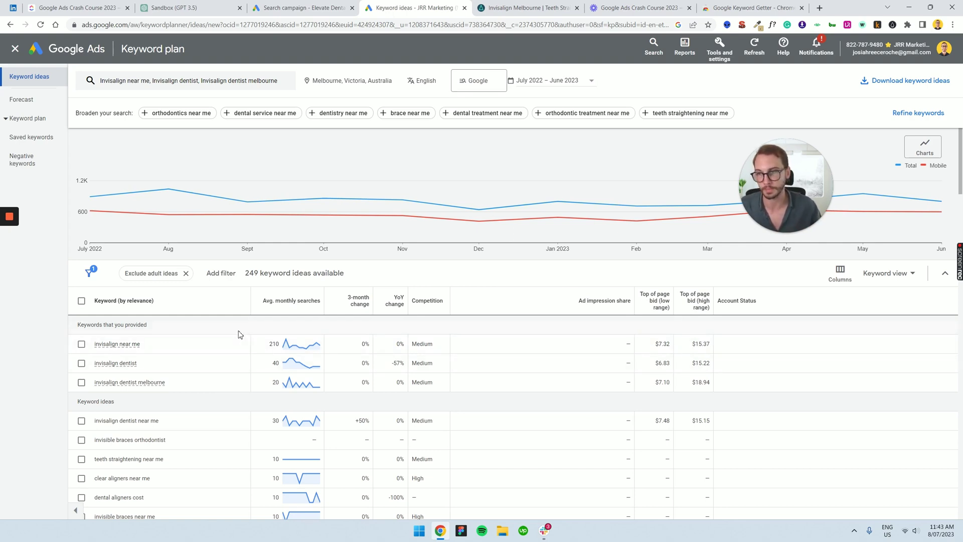
scroll(211, 340, down, 1)
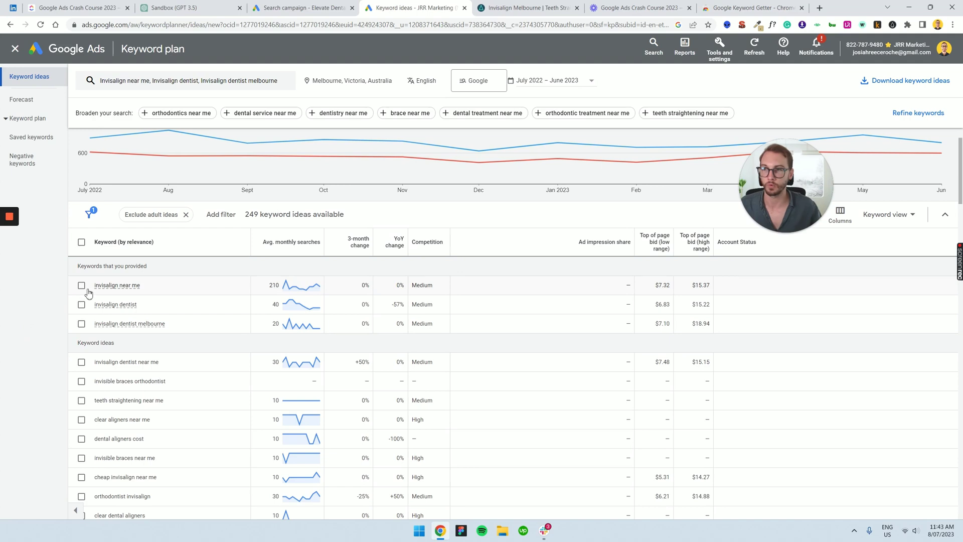
click(752, 7)
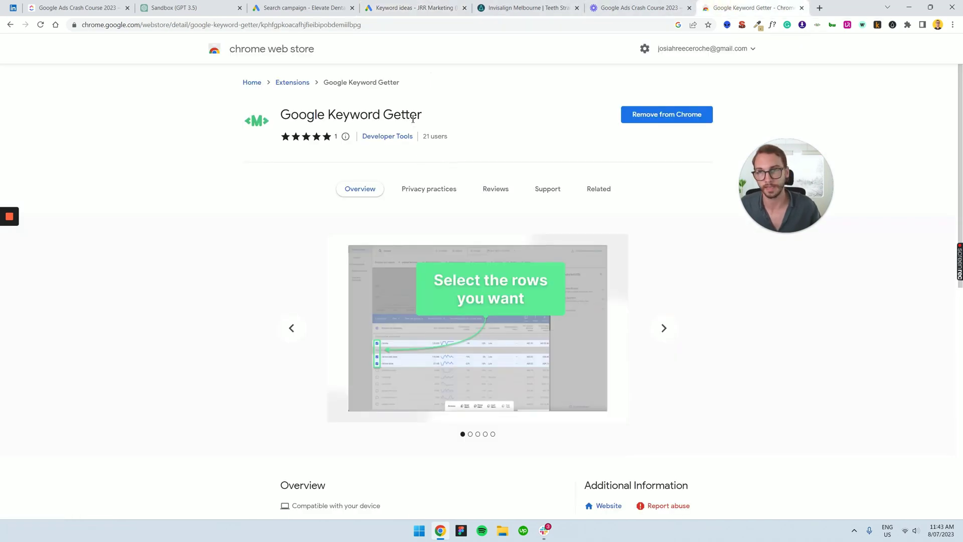
Highlight the Google Keyword Getter extension name, then return to the keyword ideas
drag(283, 113, 432, 114)
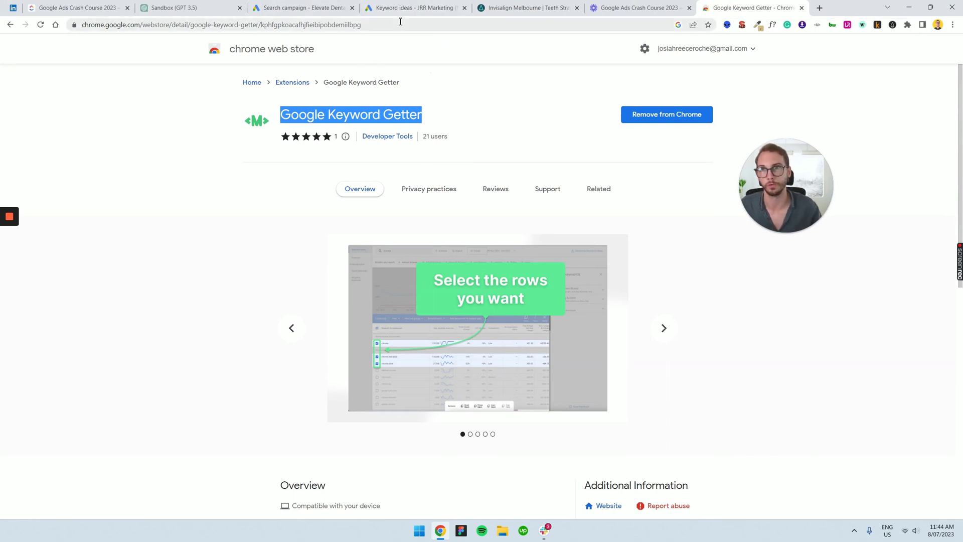
click(411, 8)
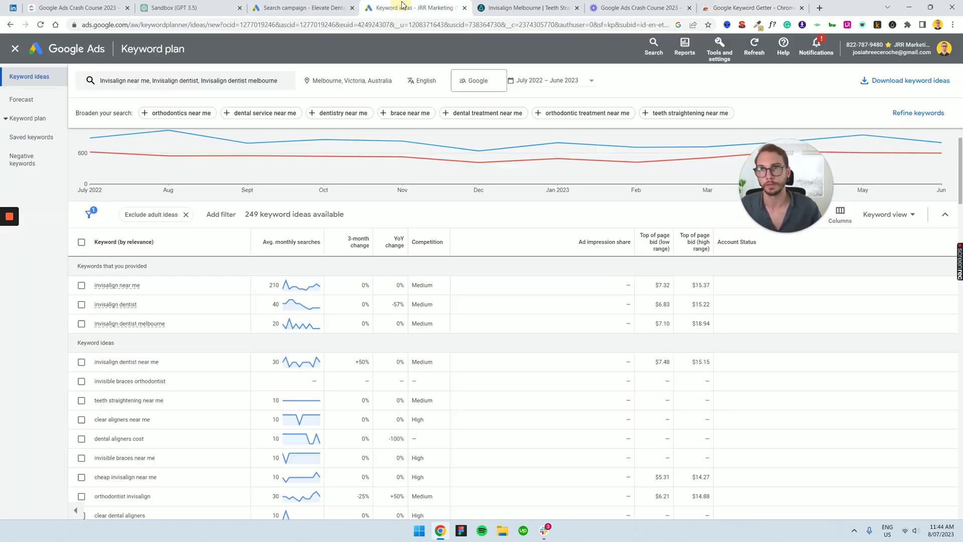
Tick invisalign near me, invisalign dentist, invisalign dentist melbourne and invisalign dentist near me
click(81, 284)
click(81, 304)
click(81, 323)
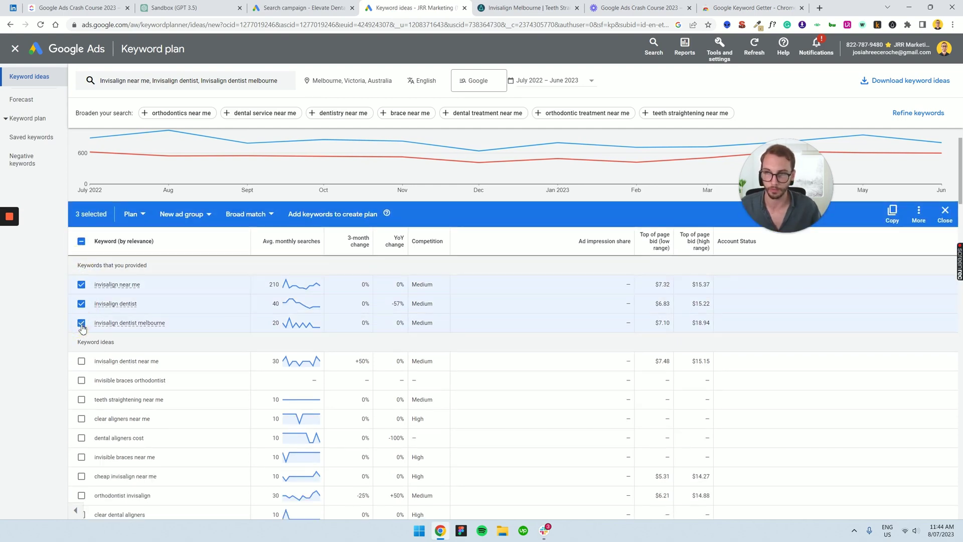
scroll(121, 297, down, 1)
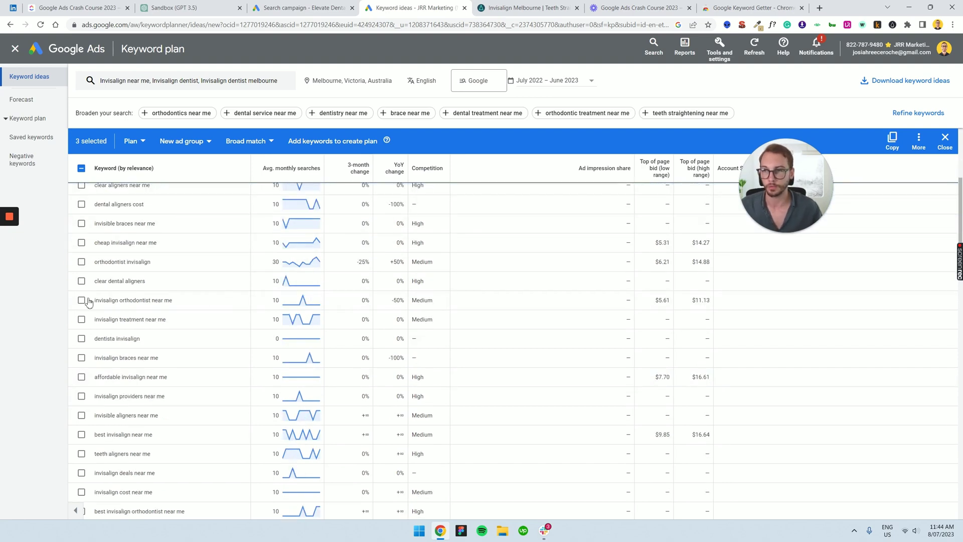
scroll(150, 316, up, 2)
click(82, 304)
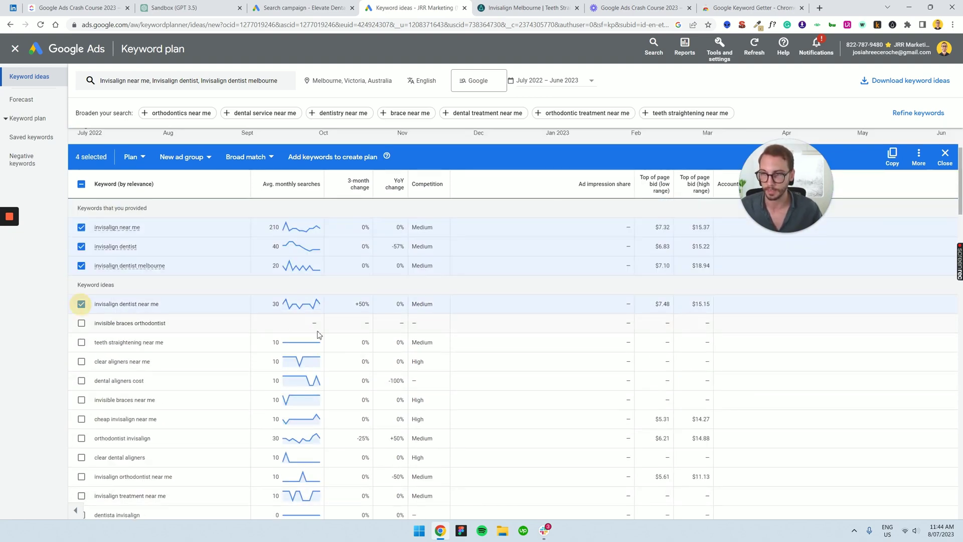
scroll(121, 296, down, 1)
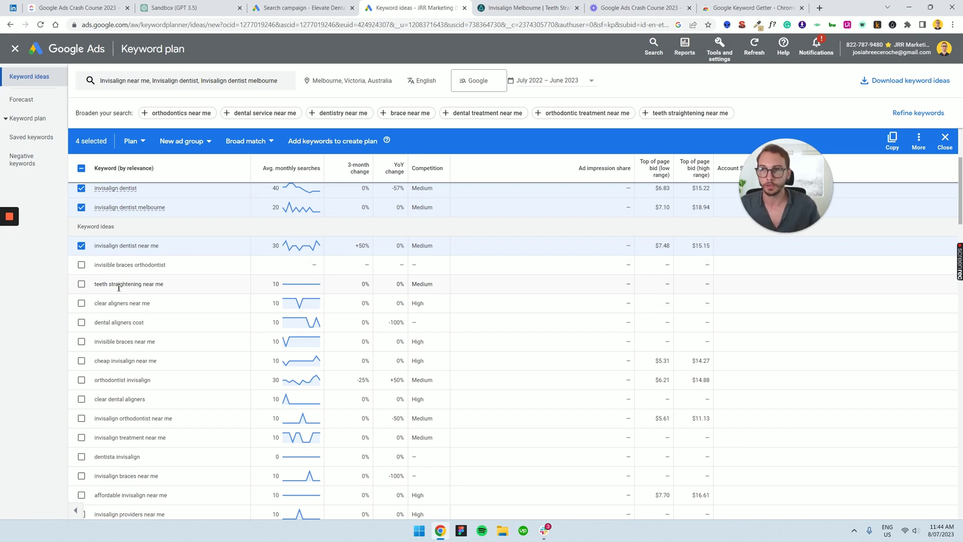
drag(93, 284, 152, 294)
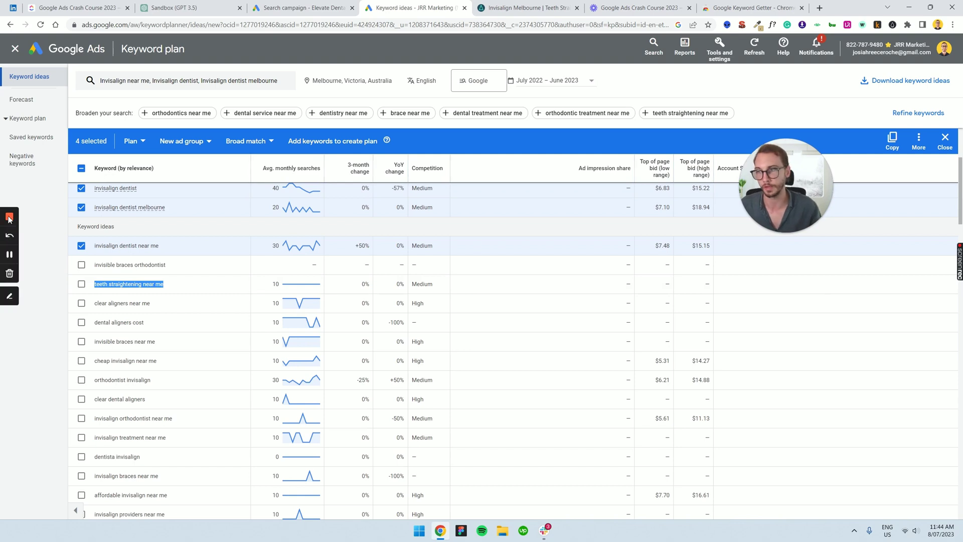
click(10, 255)
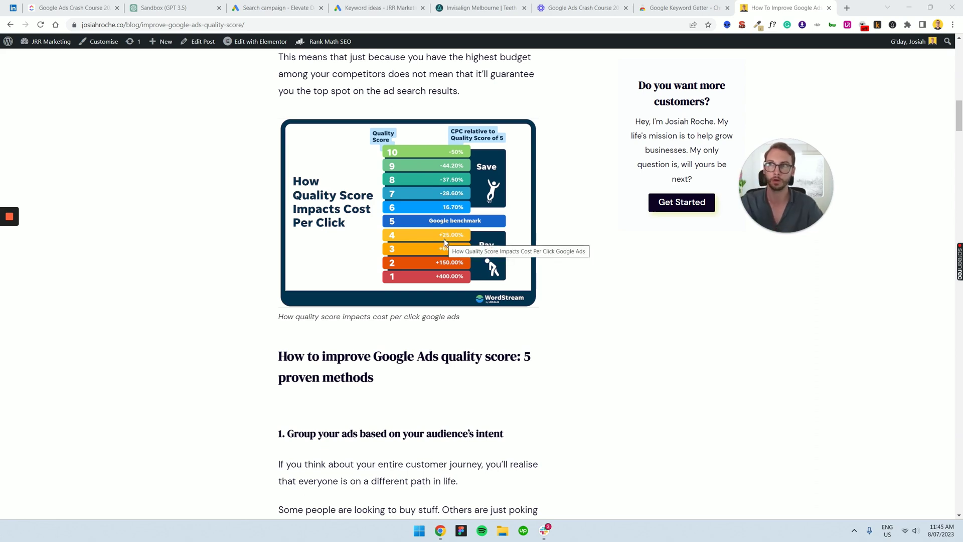
Return from the quality score blog post to the Keyword Planner results
click(359, 6)
scroll(143, 363, up, 2)
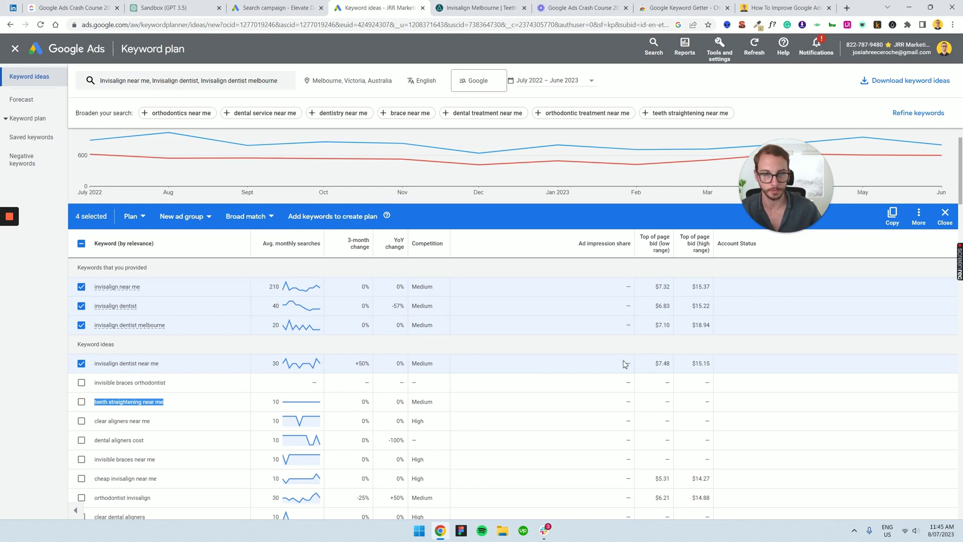
drag(658, 363, 710, 367)
click(672, 370)
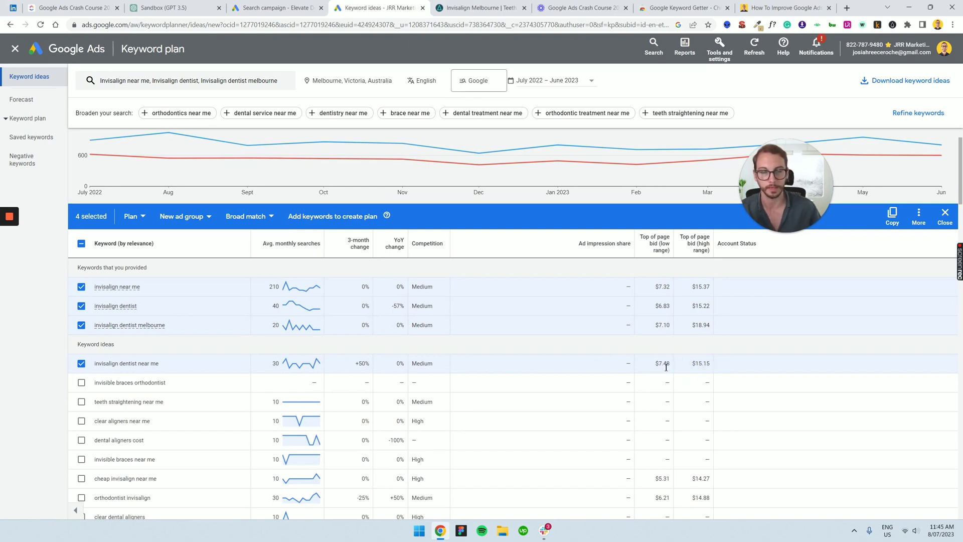
drag(652, 363, 692, 366)
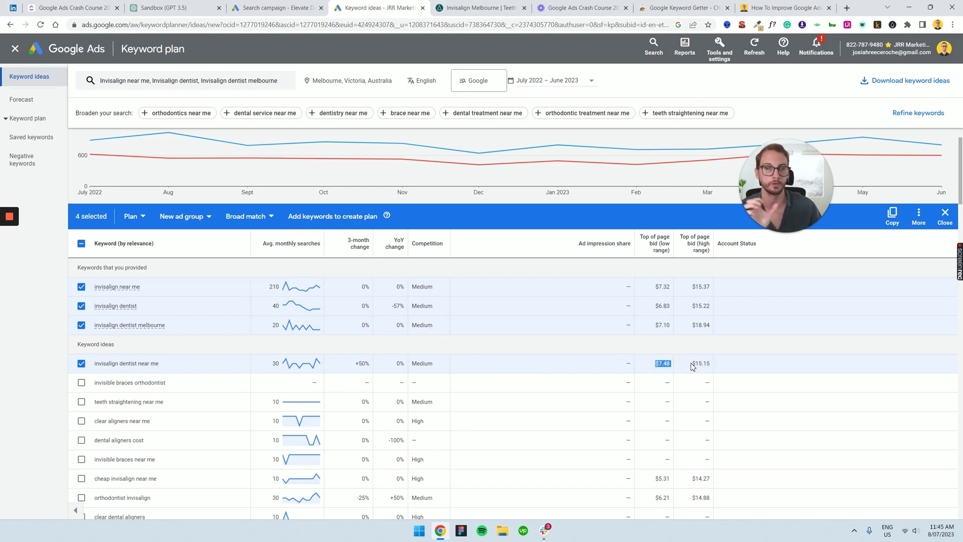
click(683, 366)
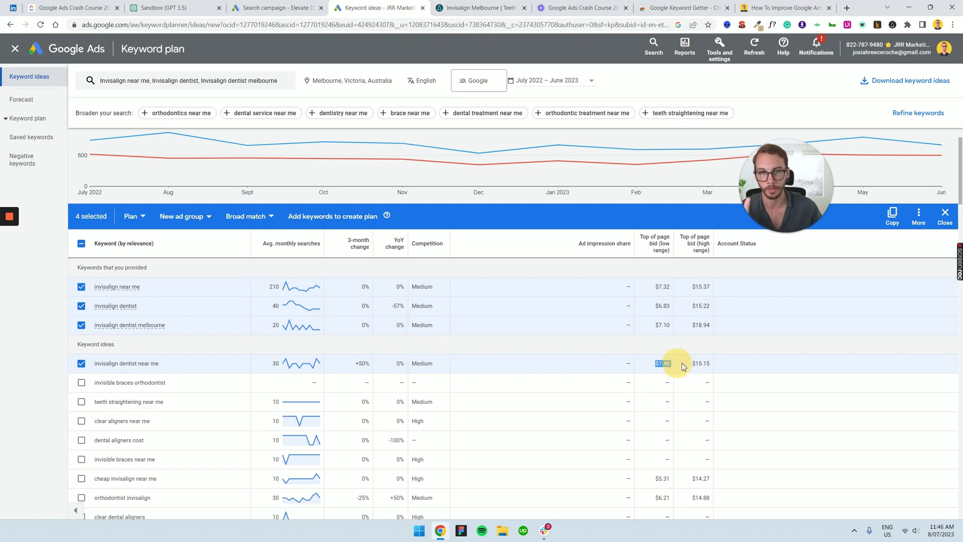
drag(683, 366, 687, 357)
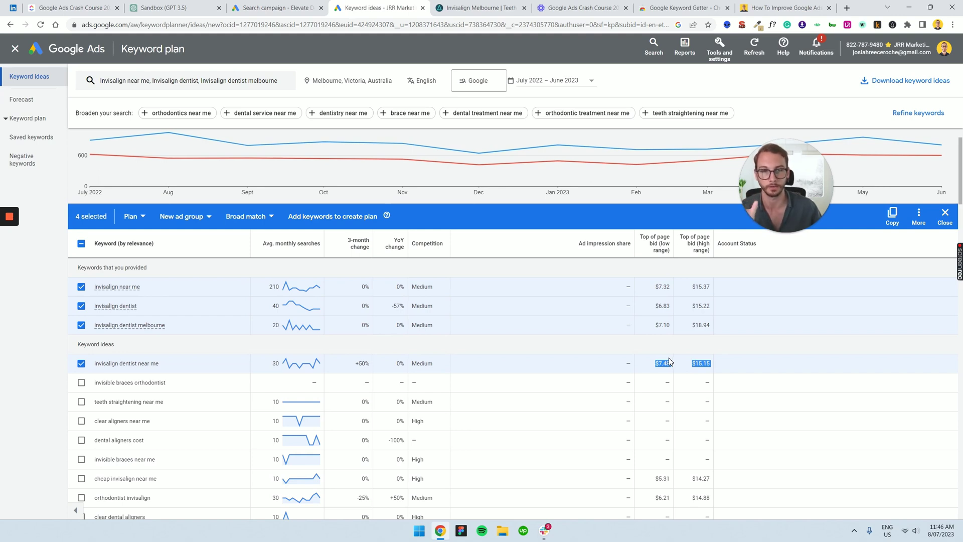
click(303, 5)
click(381, 7)
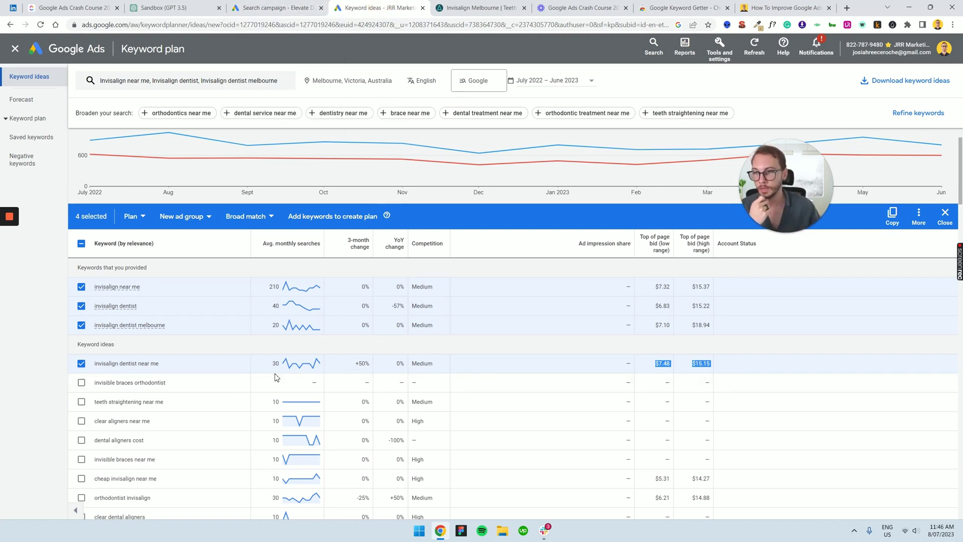
scroll(275, 377, down, 3)
drag(94, 284, 165, 289)
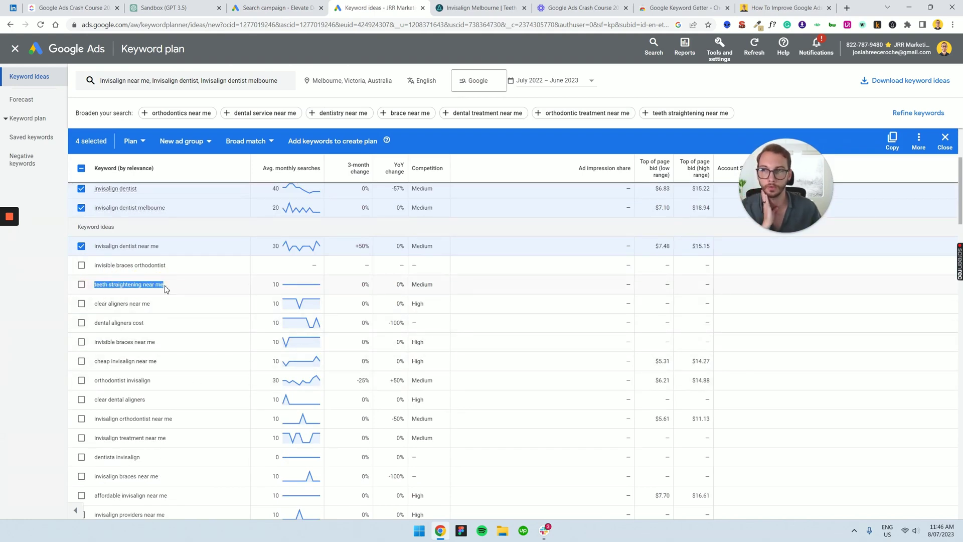
scroll(166, 289, up, 1)
drag(99, 304, 147, 301)
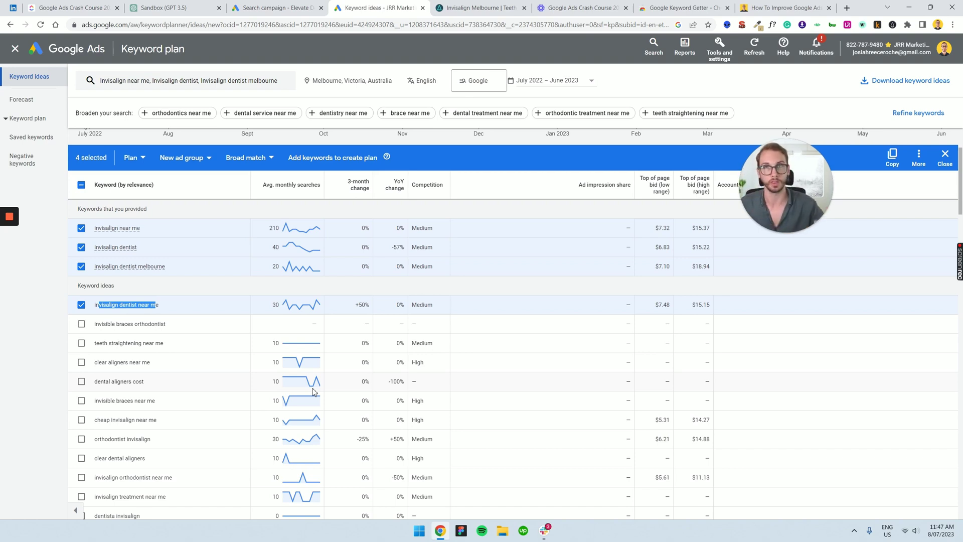
Scroll the keyword ideas and tick invisalign orthodontist near me
click(313, 391)
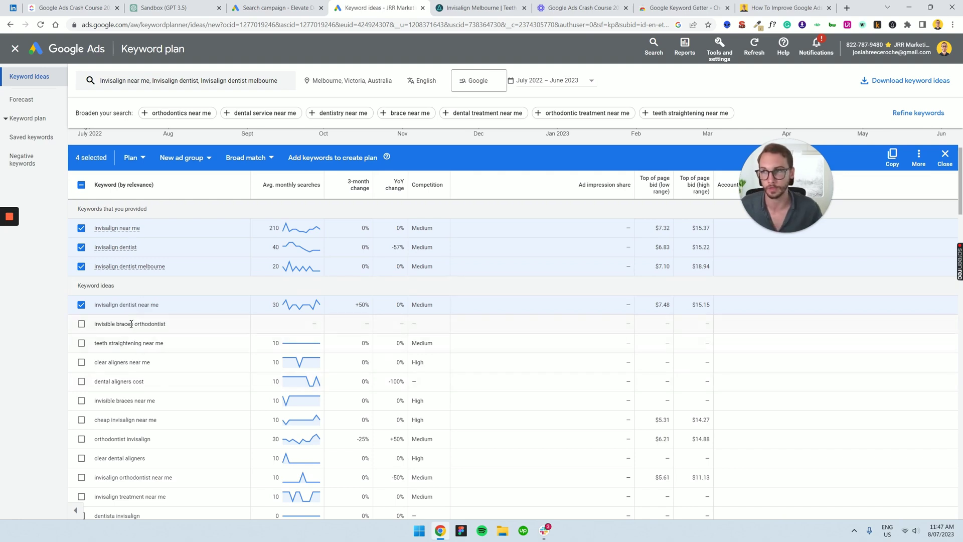
scroll(129, 315, down, 1)
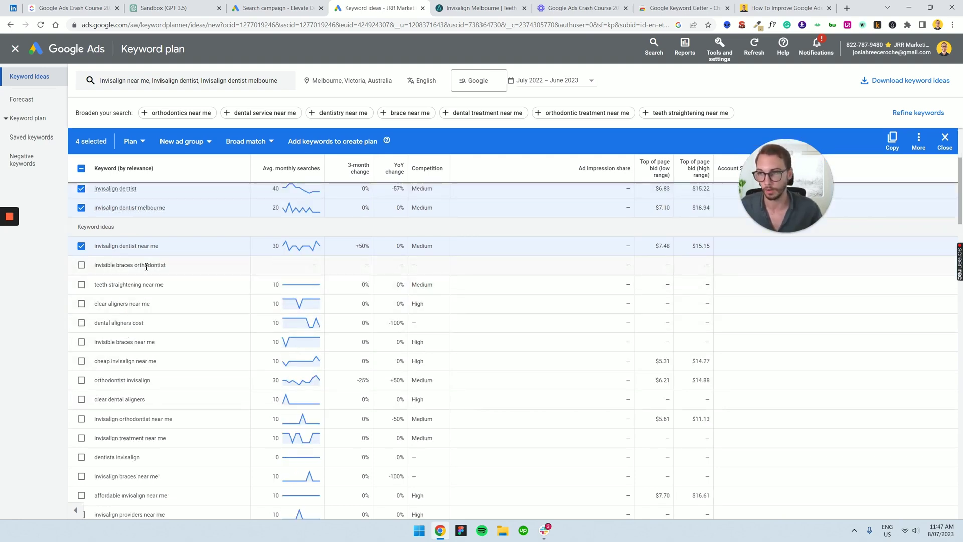
scroll(120, 258, up, 1)
scroll(115, 256, down, 1)
scroll(133, 298, down, 1)
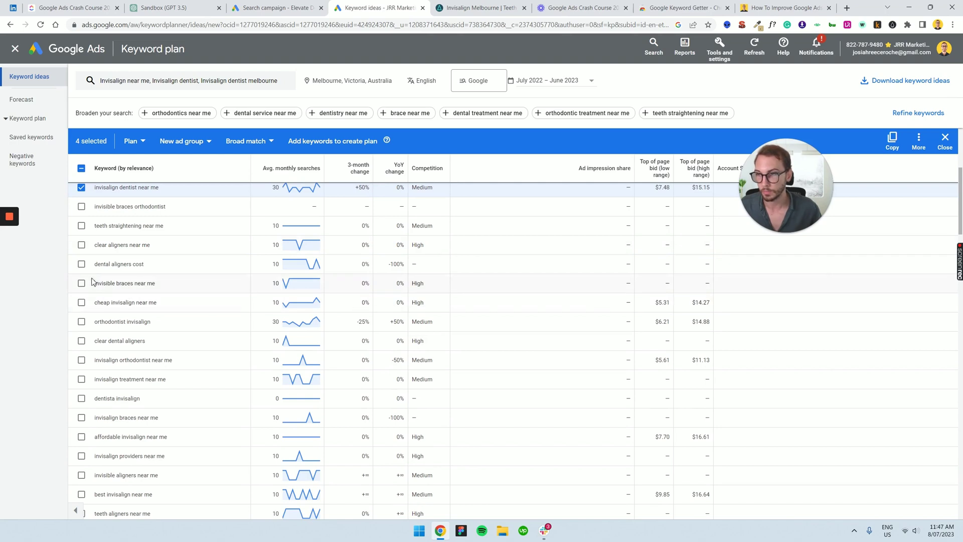
drag(98, 284, 150, 282)
click(148, 281)
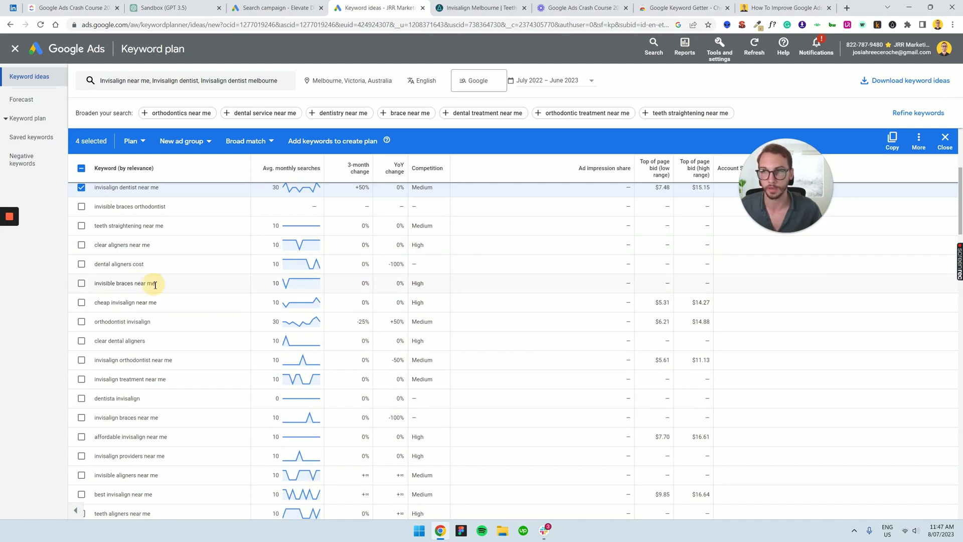
scroll(116, 242, down, 1)
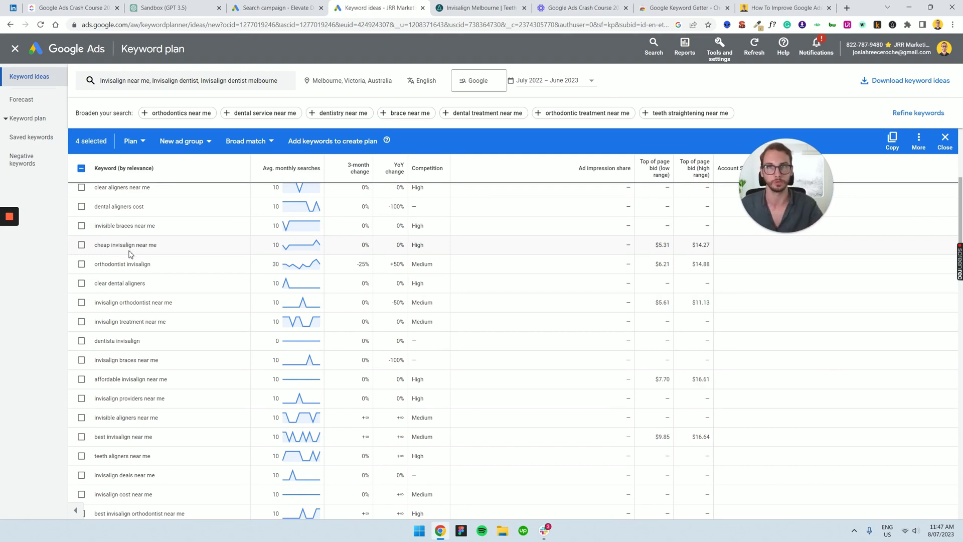
click(82, 302)
Tick invisalign treatment near me and invisalign braces near me, making seven selected
scroll(121, 325, down, 1)
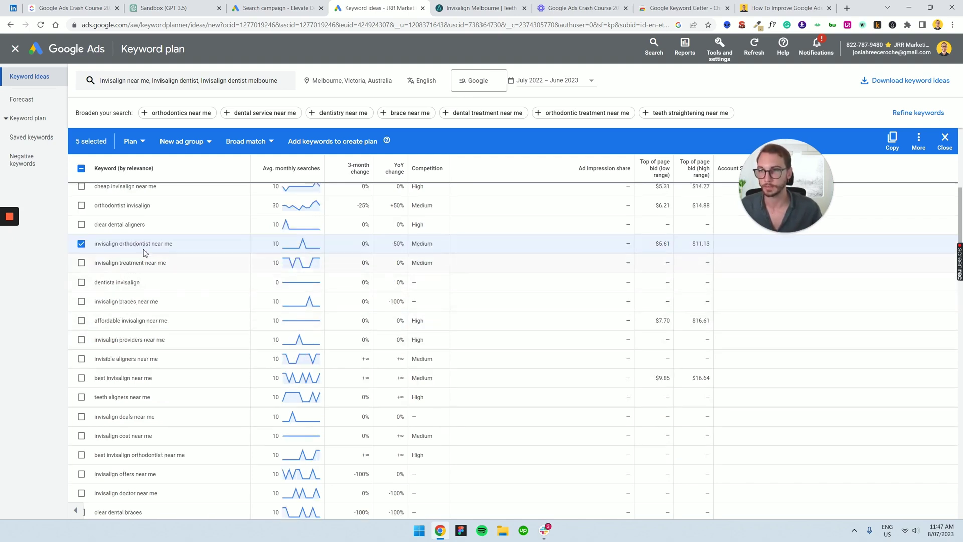
drag(173, 244, 91, 247)
click(120, 245)
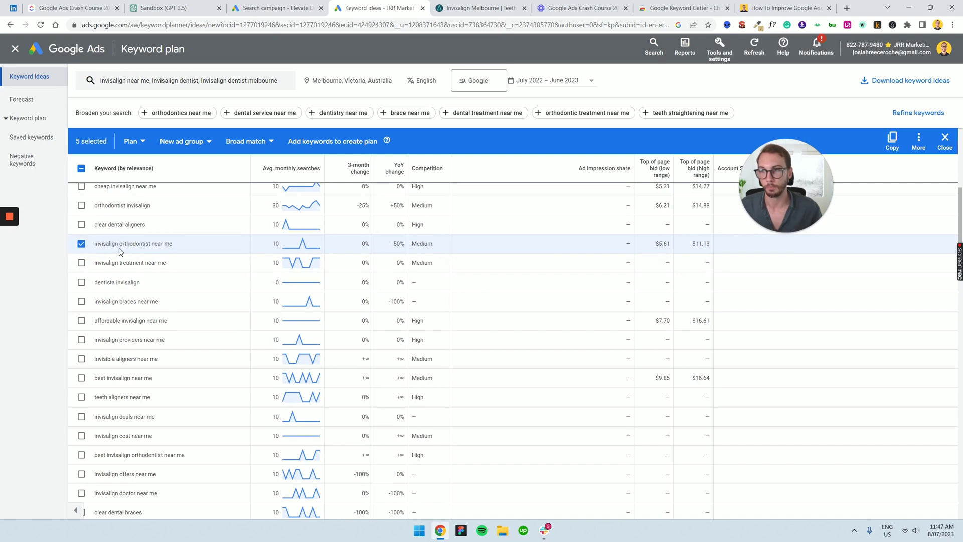
click(81, 262)
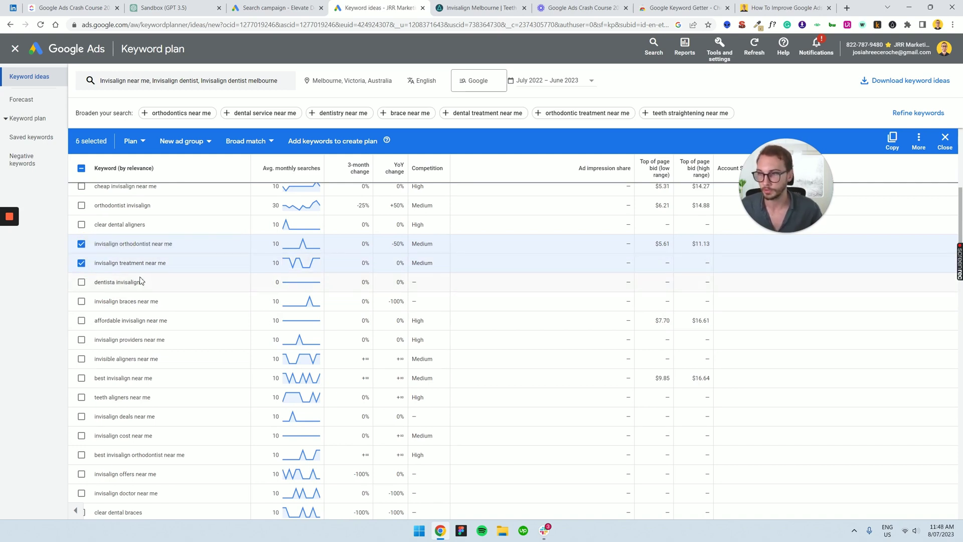
scroll(81, 262, down, 1)
click(80, 244)
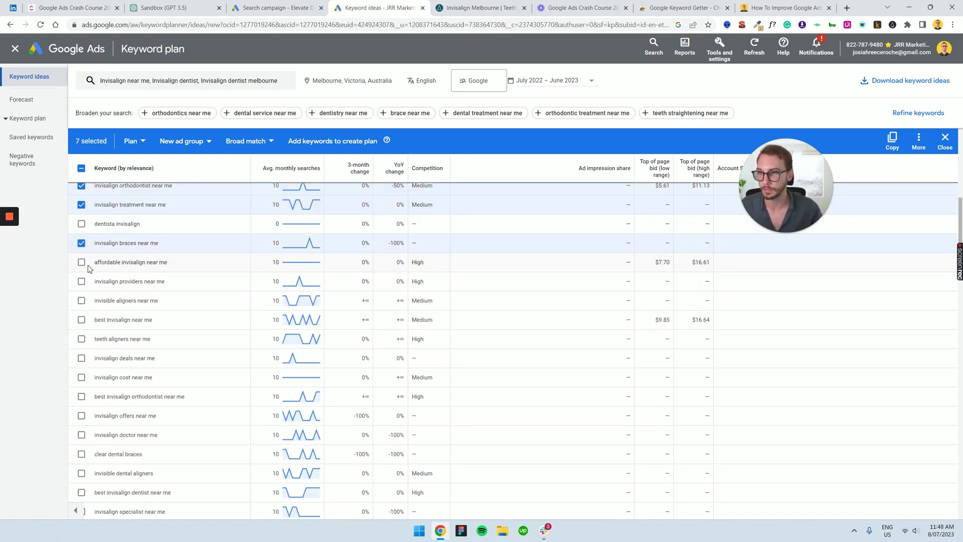
drag(97, 266, 171, 263)
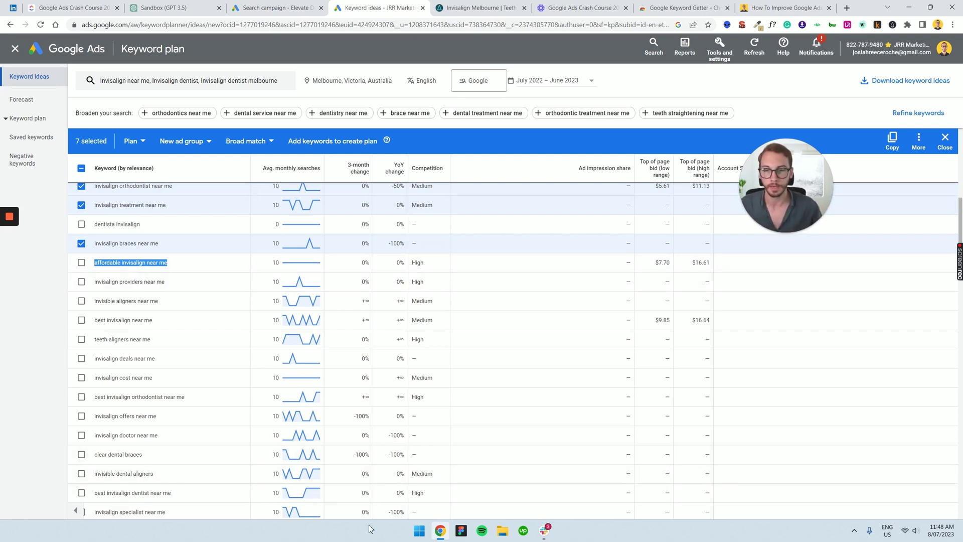
click(16, 406)
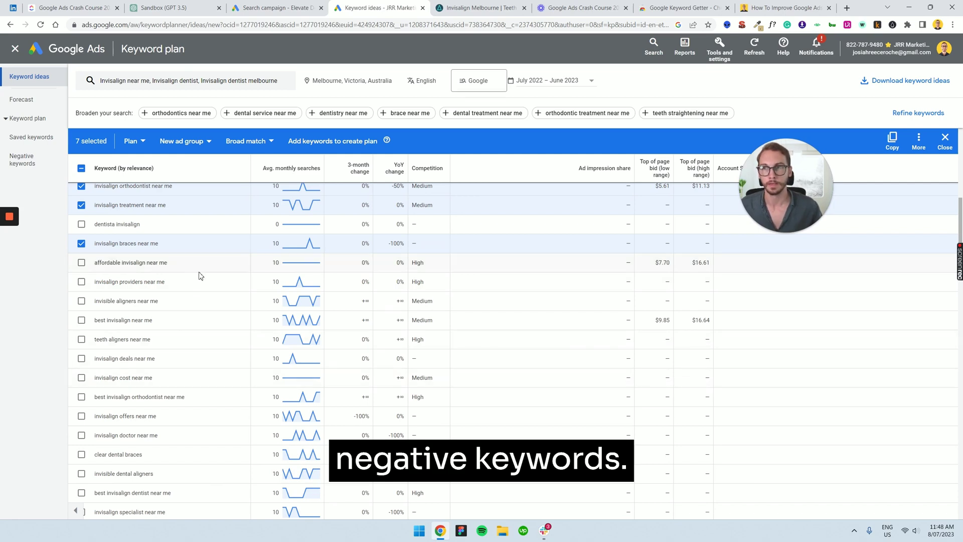
click(415, 530)
Open Notepad, note 'cheap' as a negative keyword and delete 'affordable'
text(notepad)
key(Return)
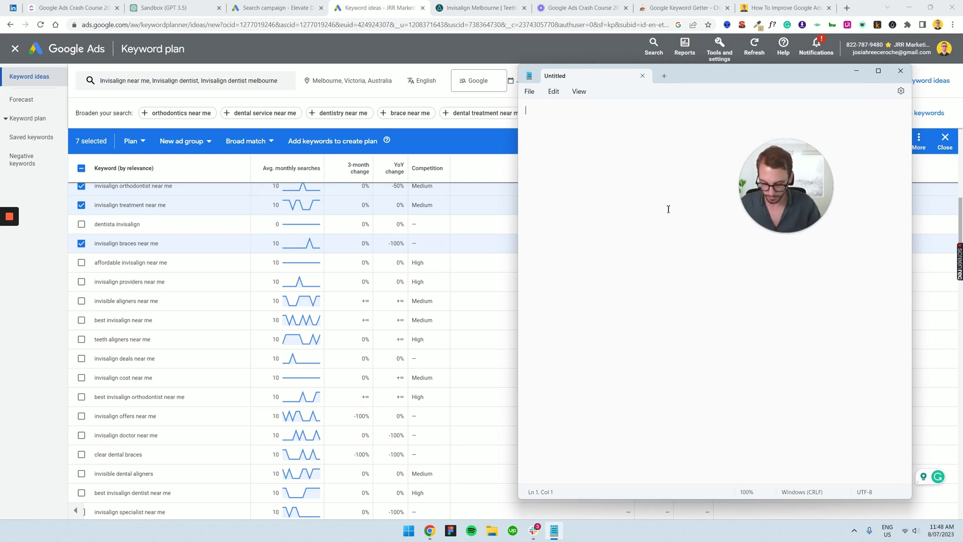
text(cheap)
key(Return)
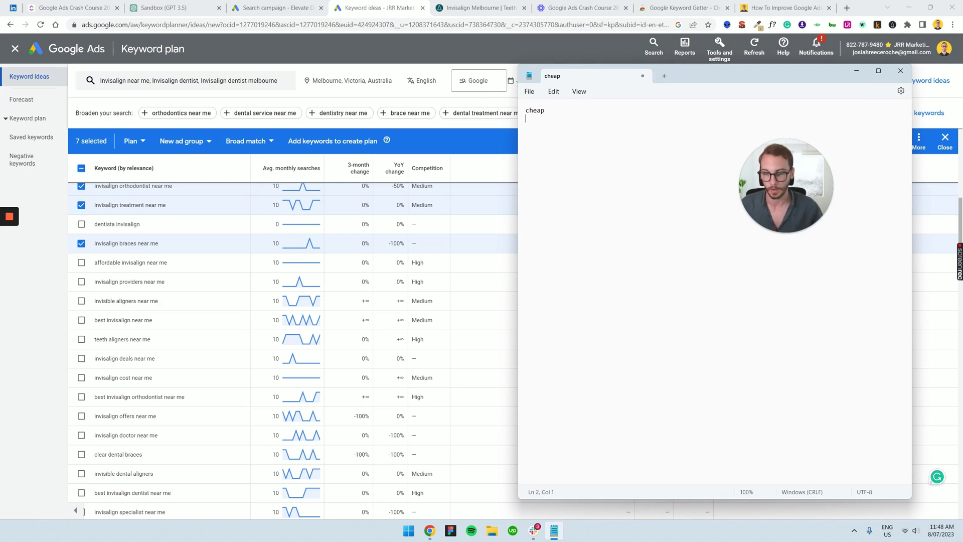
text(affordable)
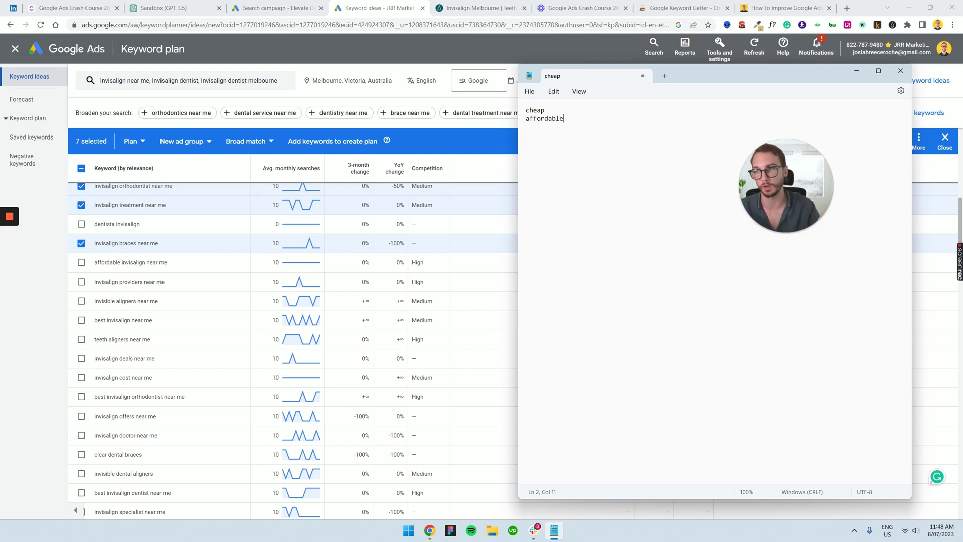
double_click(537, 119)
key(BackSpace)
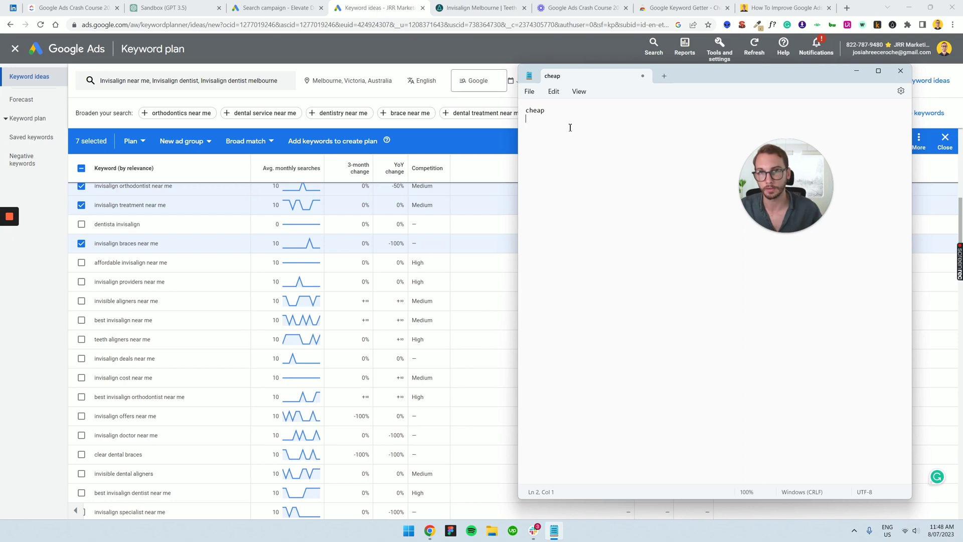
Review the keyword ideas list for more negatives, switching between it and the notes
triple_click(105, 378)
scroll(132, 312, down, 2)
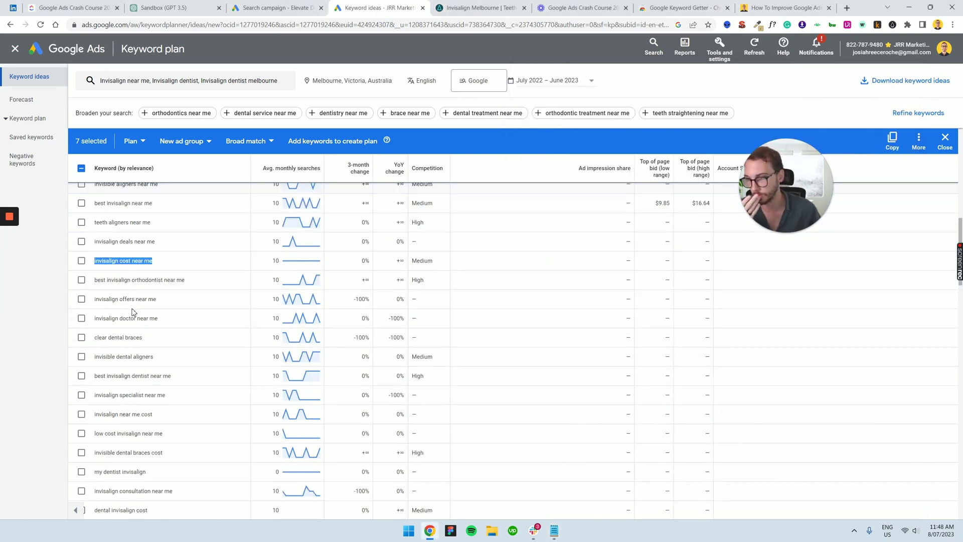
scroll(179, 399, down, 2)
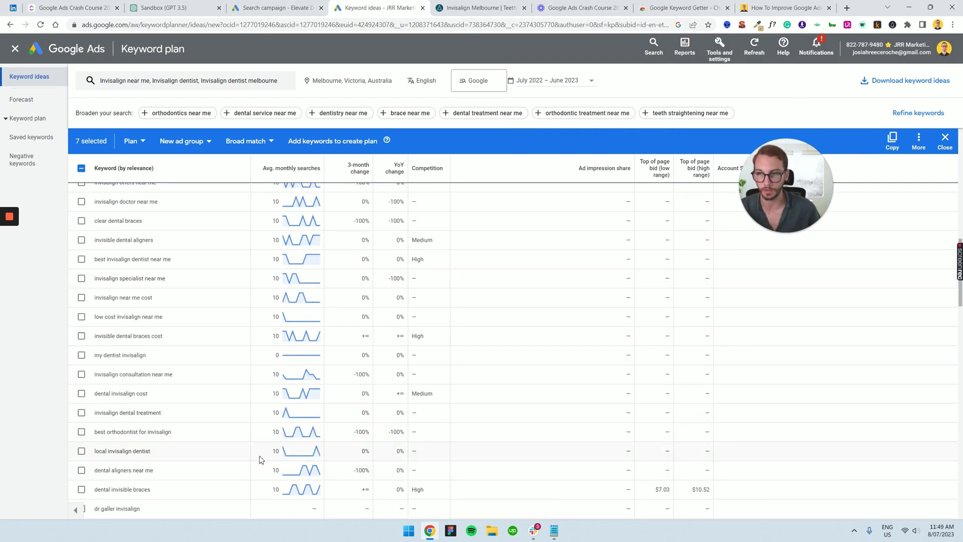
click(554, 530)
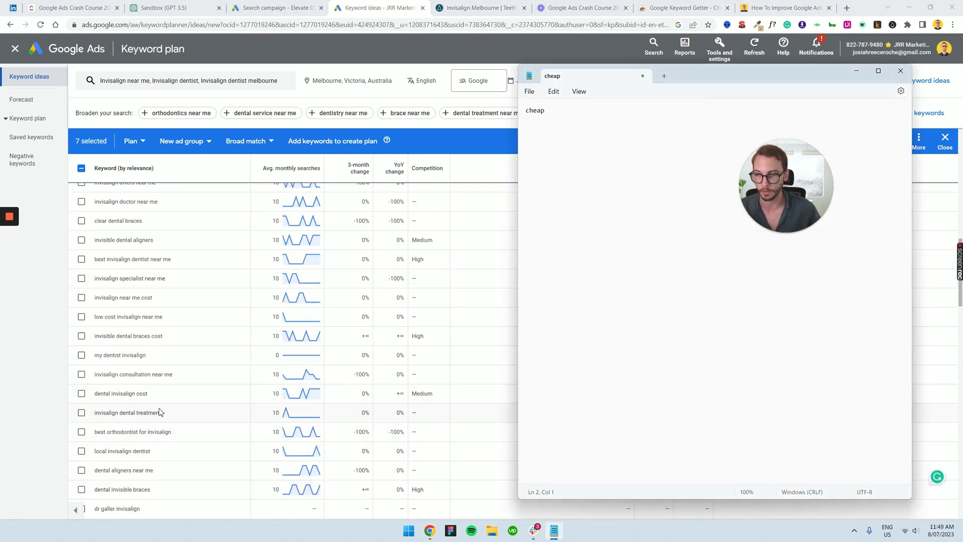
click(63, 393)
scroll(111, 405, down, 2)
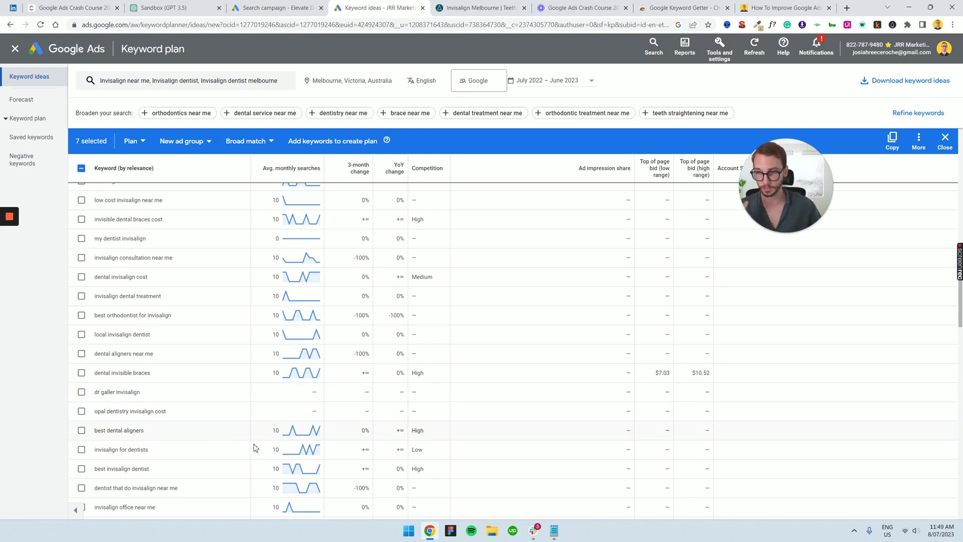
click(554, 531)
Add 'login' and 'log in' to the negative keyword notes
text(login )
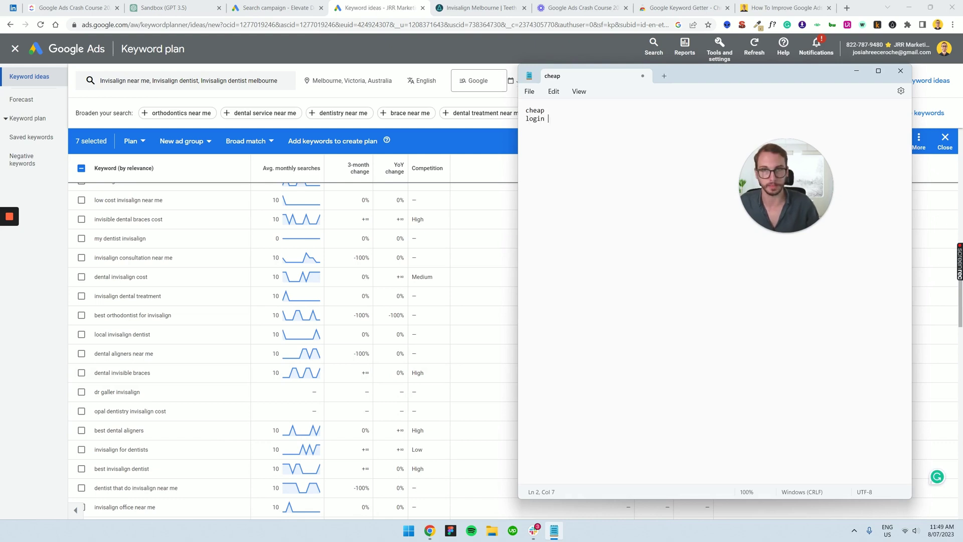
text(g in)
key(Return)
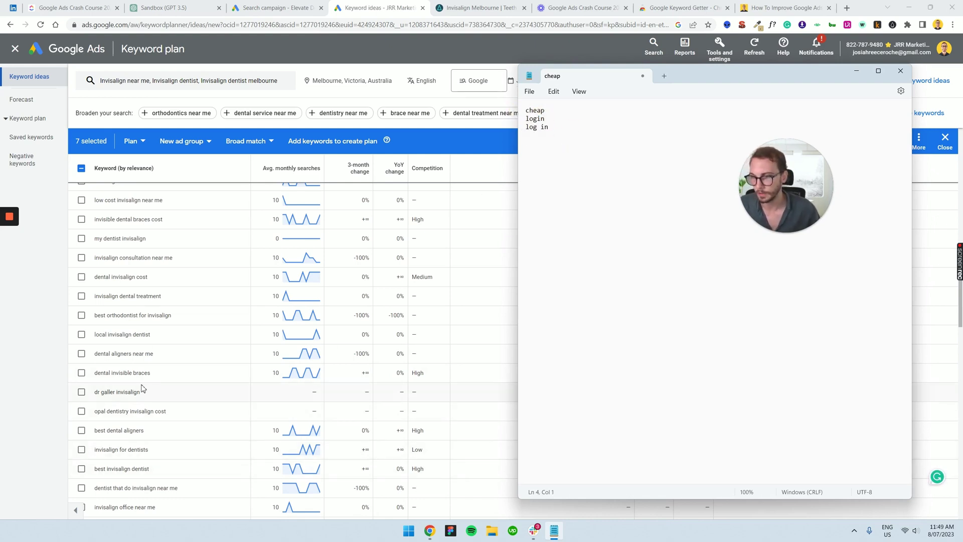
click(72, 417)
scroll(125, 451, down, 3)
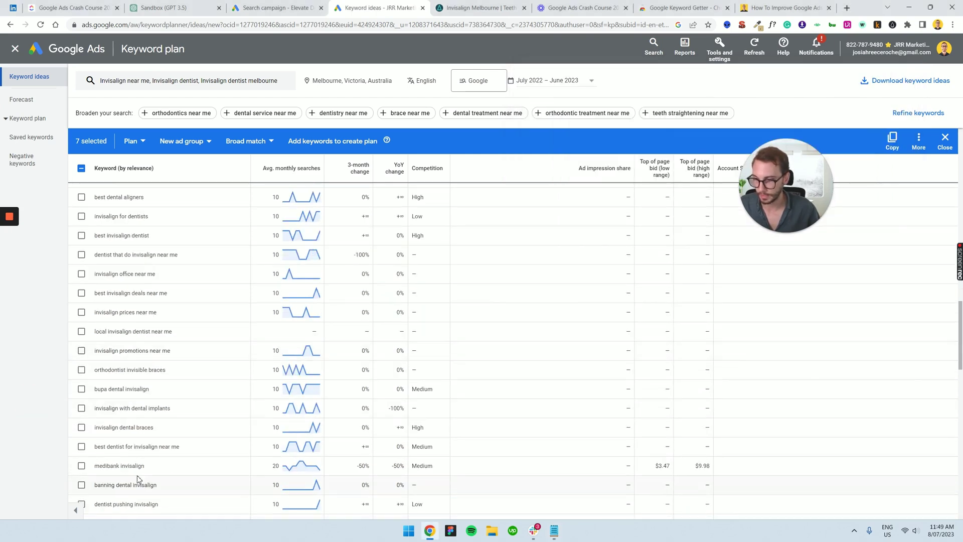
scroll(137, 475, down, 3)
scroll(223, 448, up, 3)
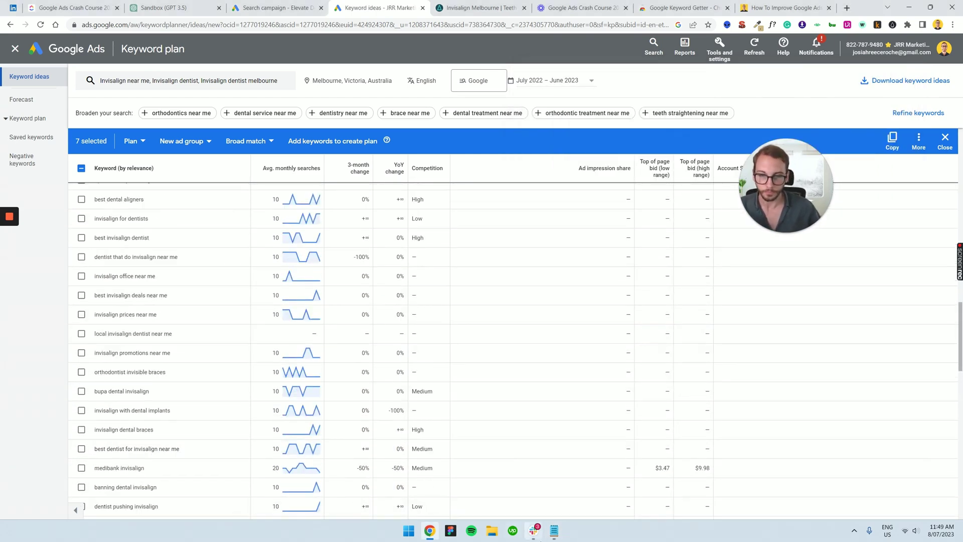
click(554, 530)
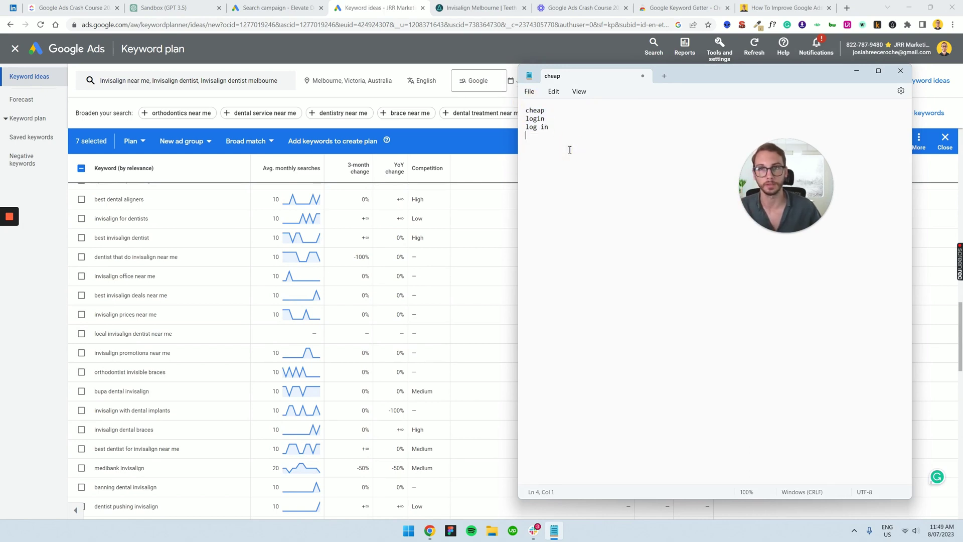
click(62, 308)
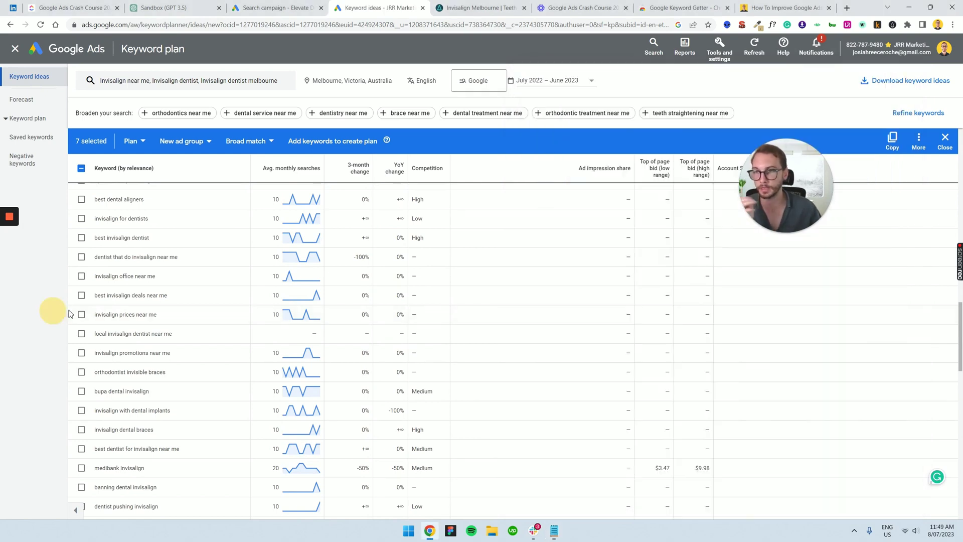
scroll(195, 301, up, 10)
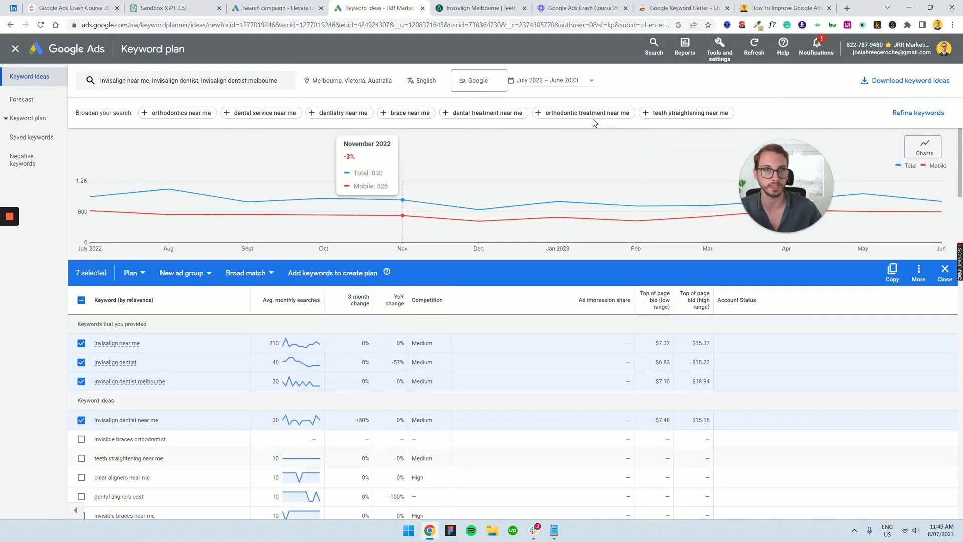
Start a new Discover new keywords search in Keyword Planner
right_click(818, 25)
click(781, 78)
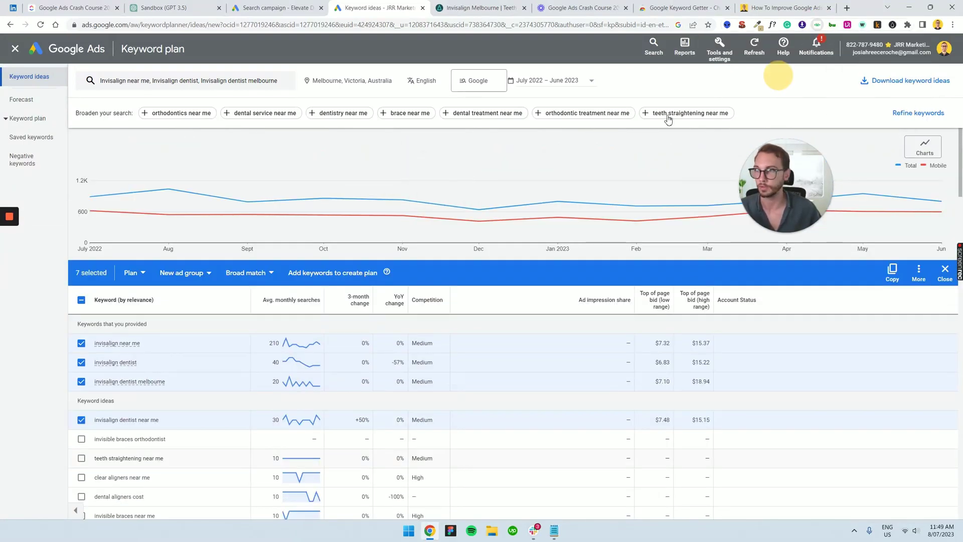
scroll(637, 276, down, 4)
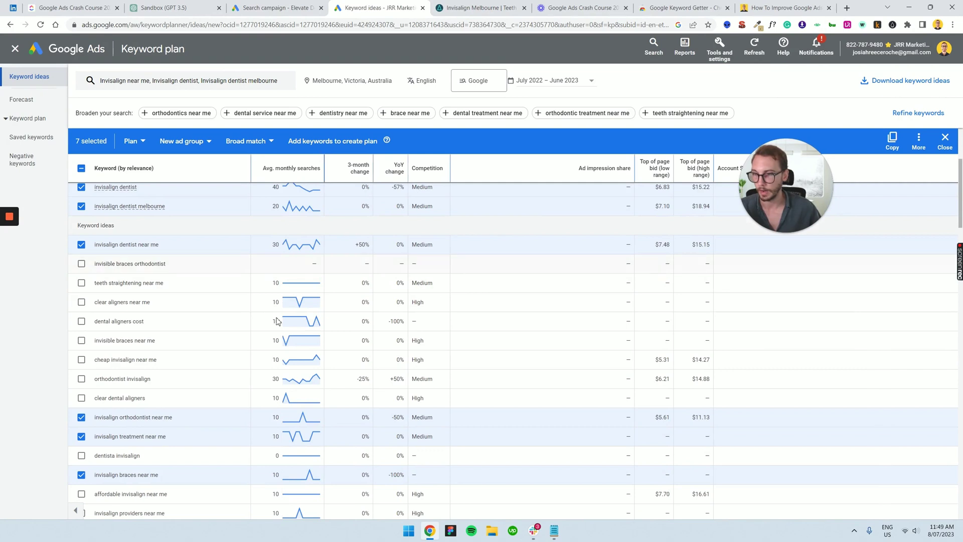
scroll(501, 351, down, 5)
scroll(416, 432, up, 1)
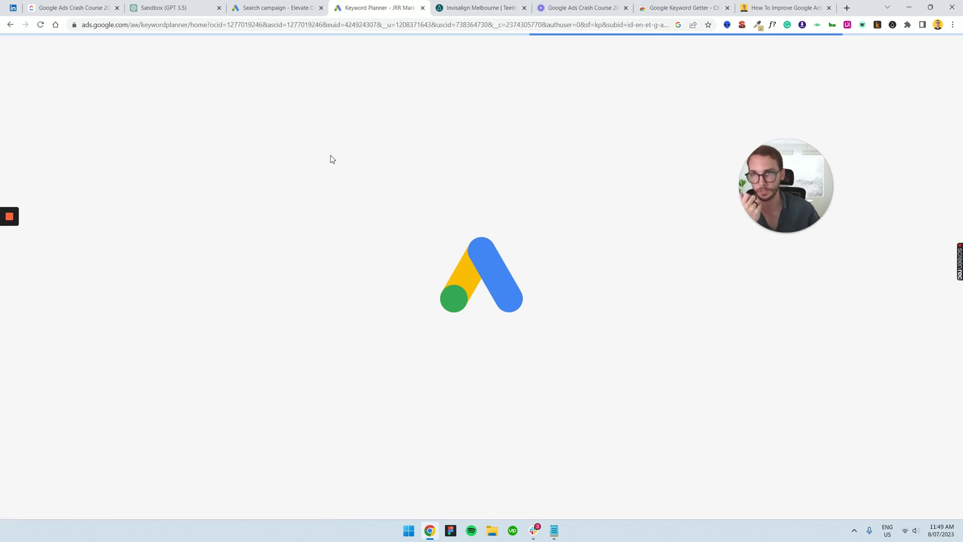
click(303, 206)
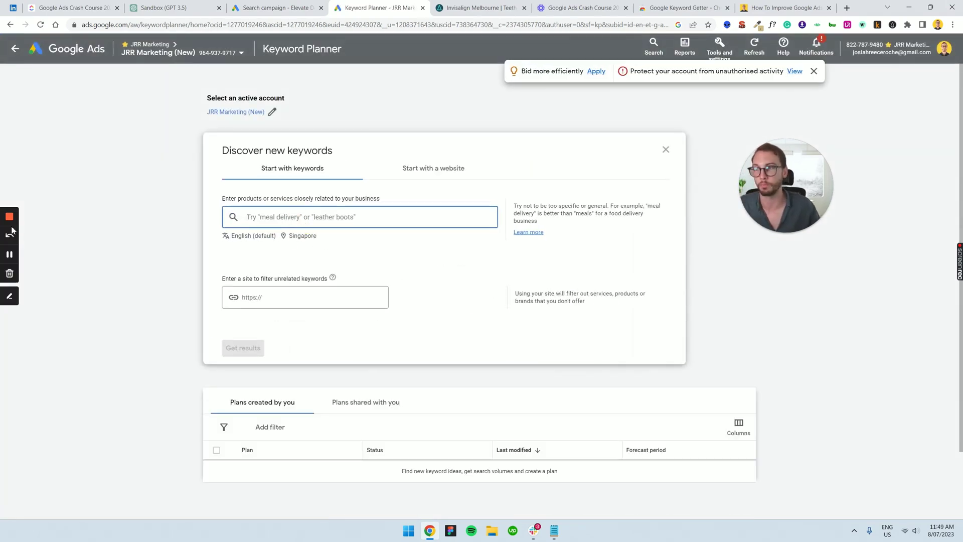
mouse_move(9, 216)
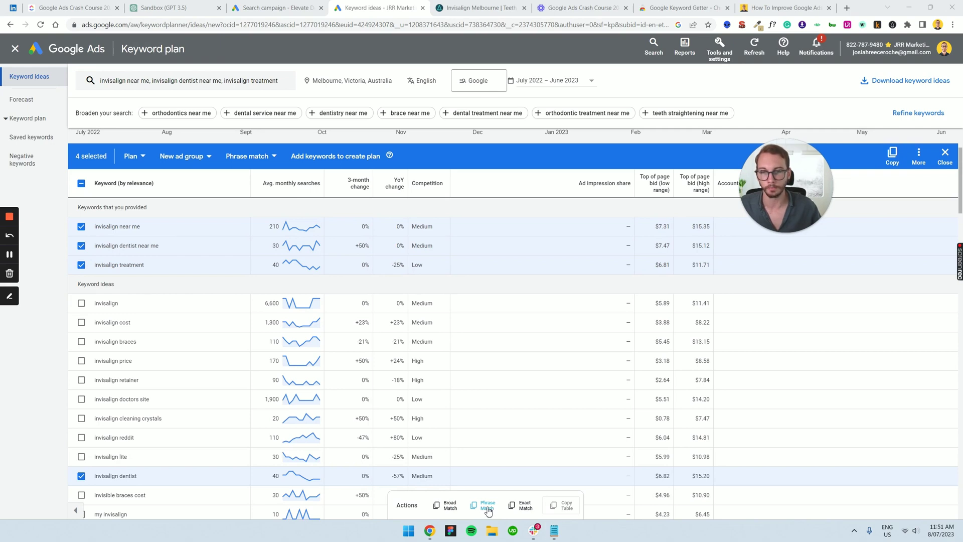
Start a fresh line in the notes below the negative keywords
click(557, 534)
click(572, 324)
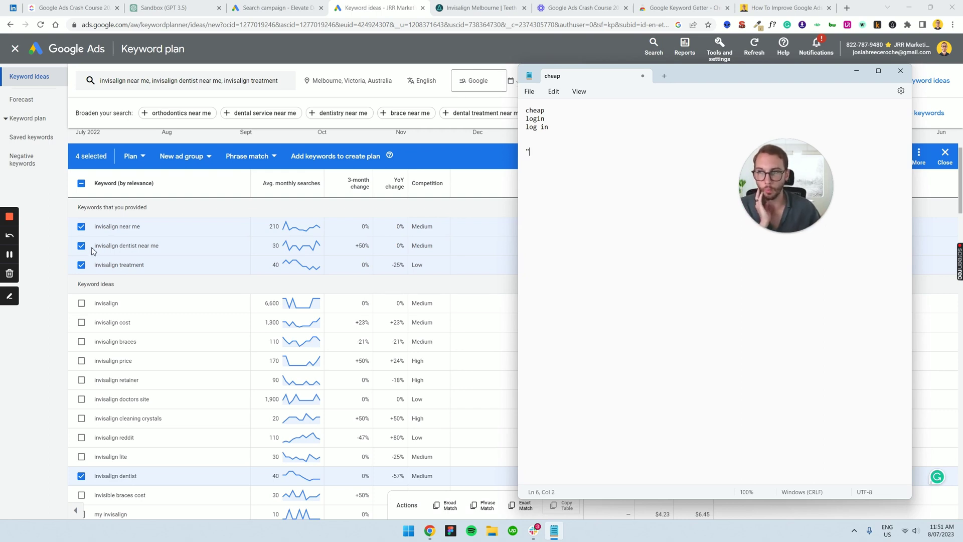
click(148, 249)
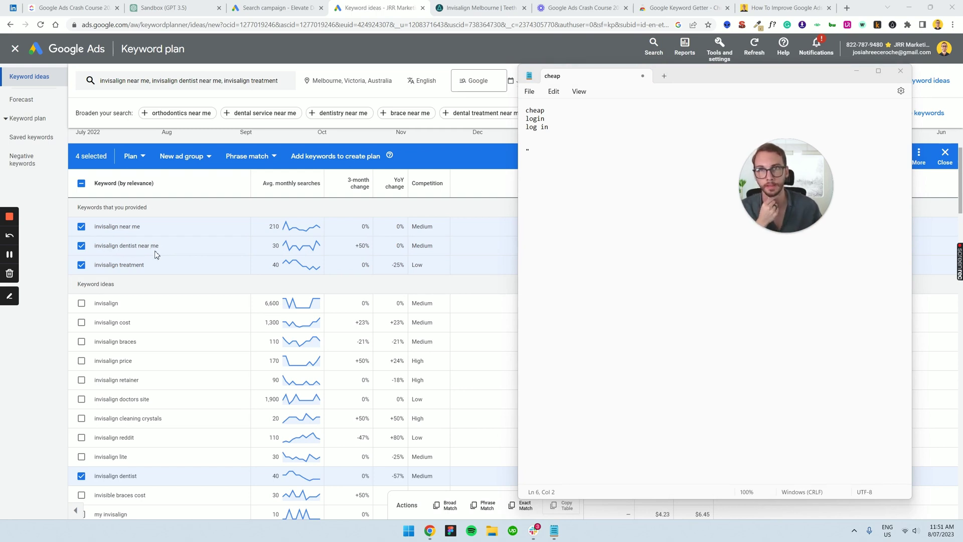
Add the match-type examples "this", [this] and plain this below the negatives
click(547, 156)
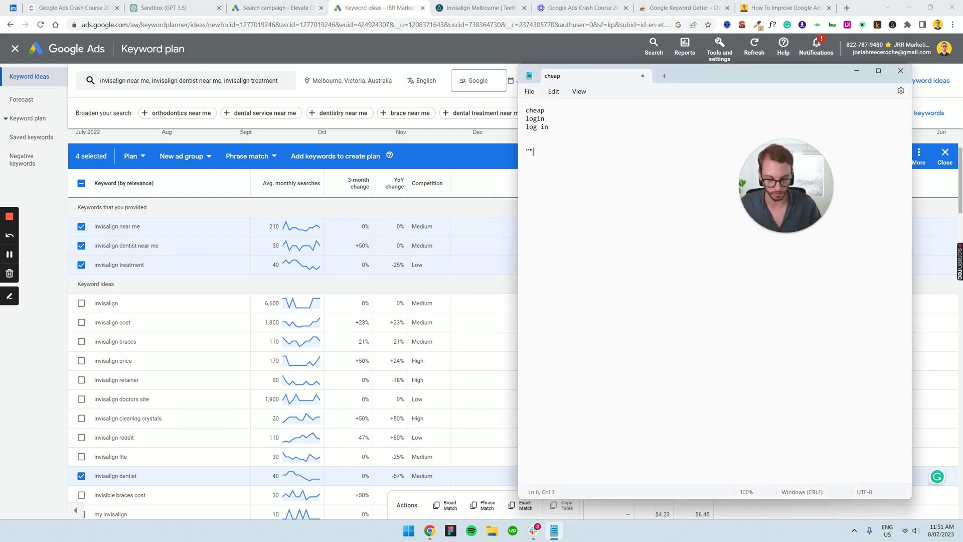
key(shift+Home)
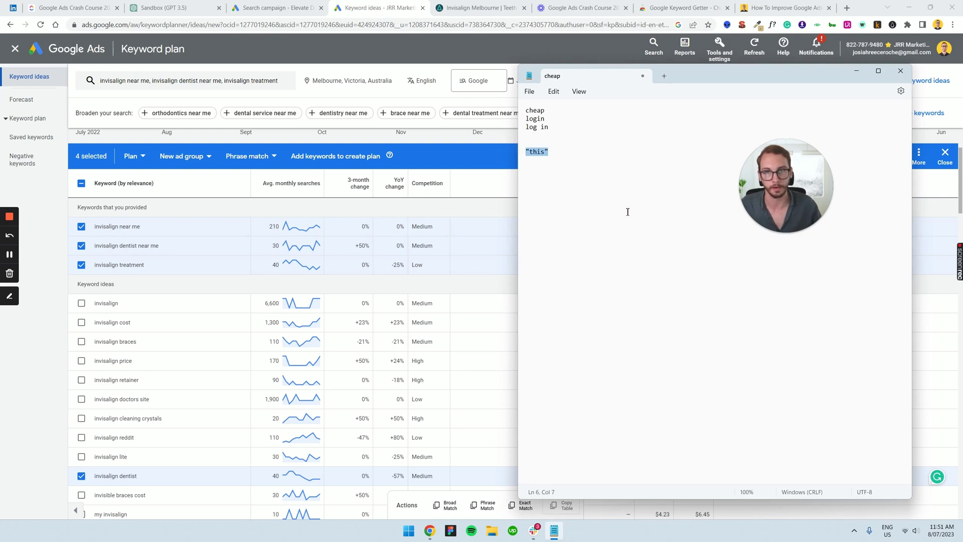
key(End)
key(Return)
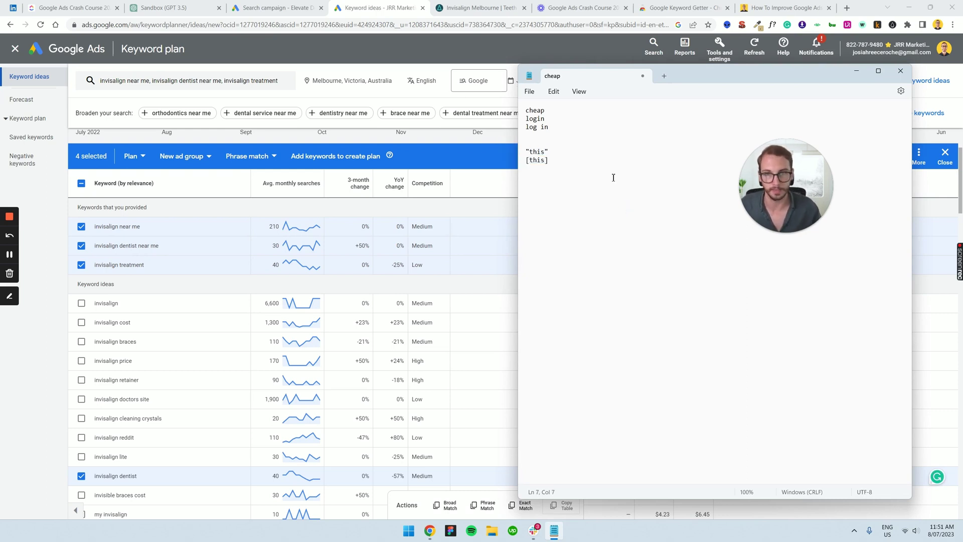
drag(613, 177, 499, 170)
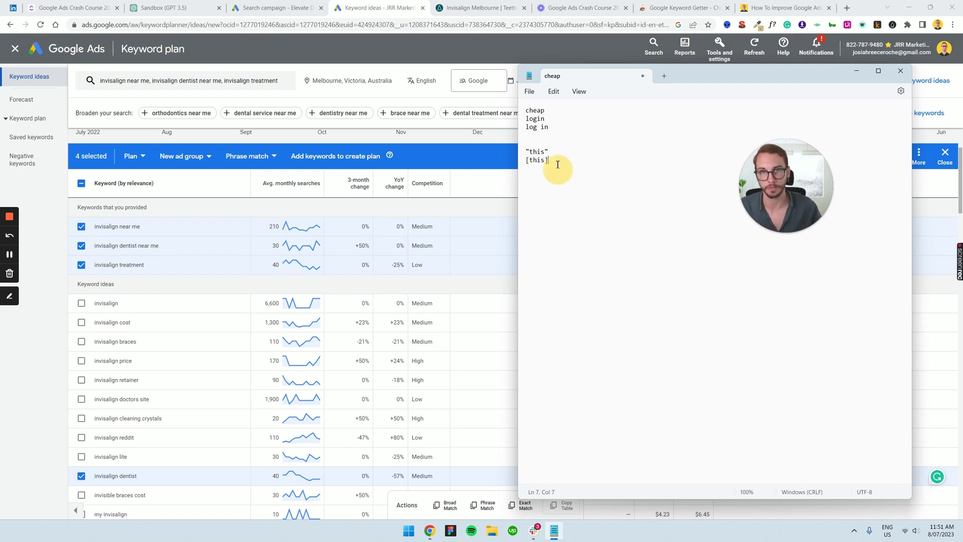
click(605, 181)
text(this)
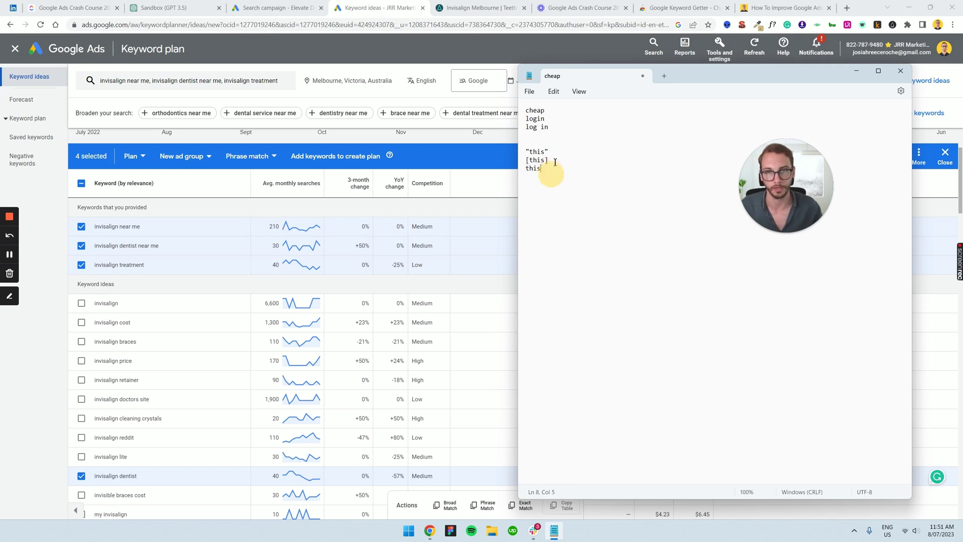
drag(526, 168, 544, 170)
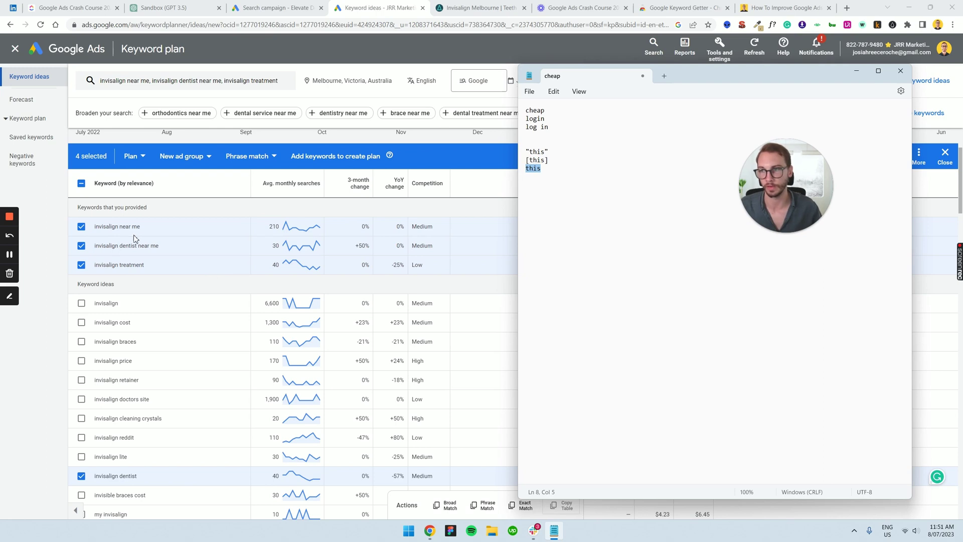
click(119, 257)
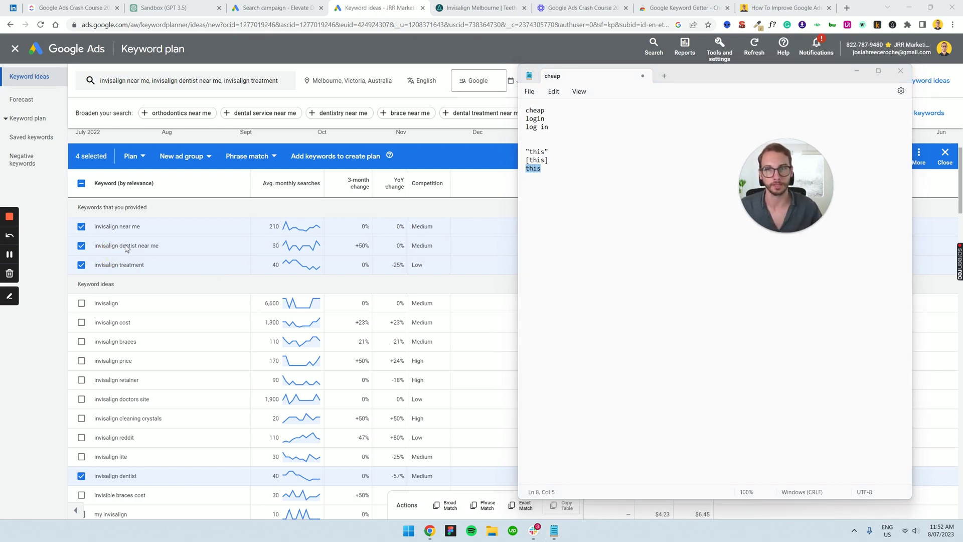
Copy the four chosen keywords as phrase match and paste them into the (MEL) Invisalign ad group
click(509, 514)
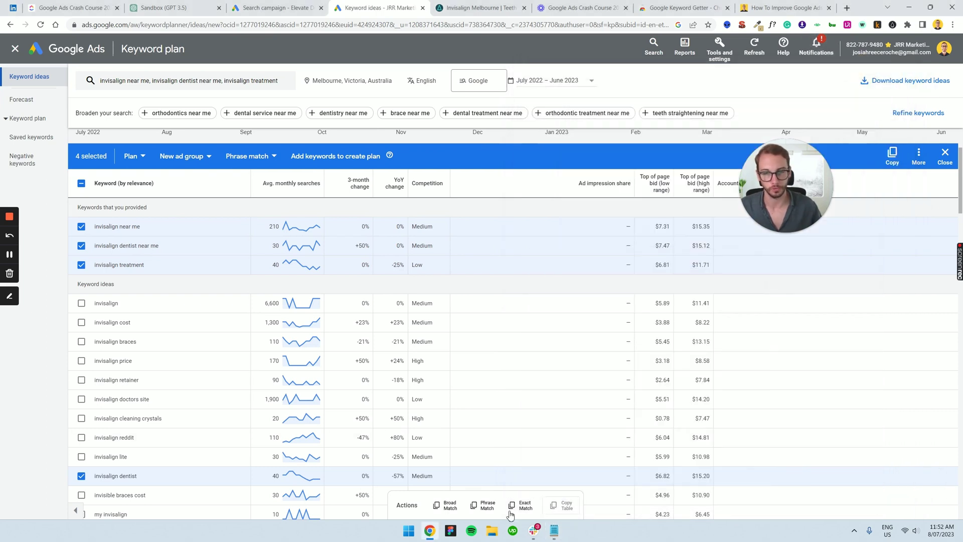
click(486, 505)
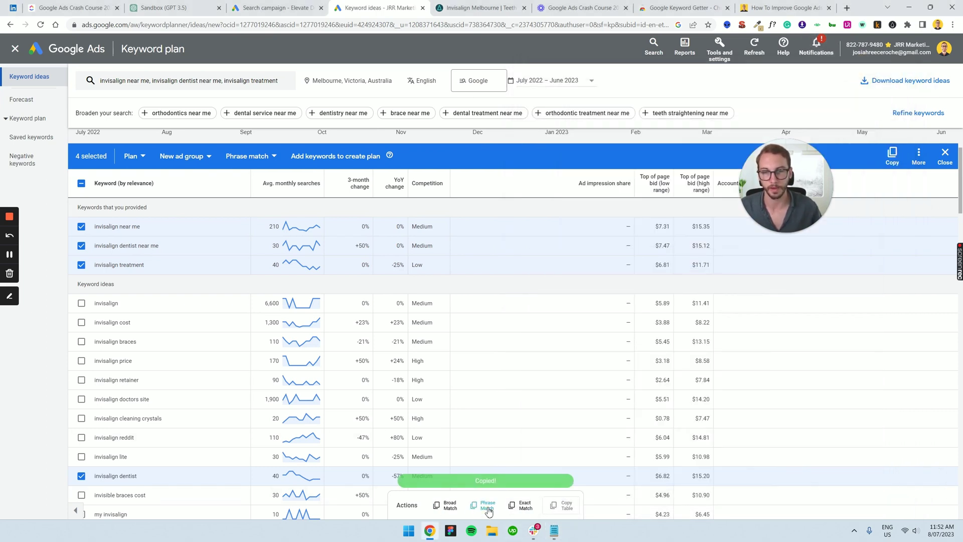
click(294, 8)
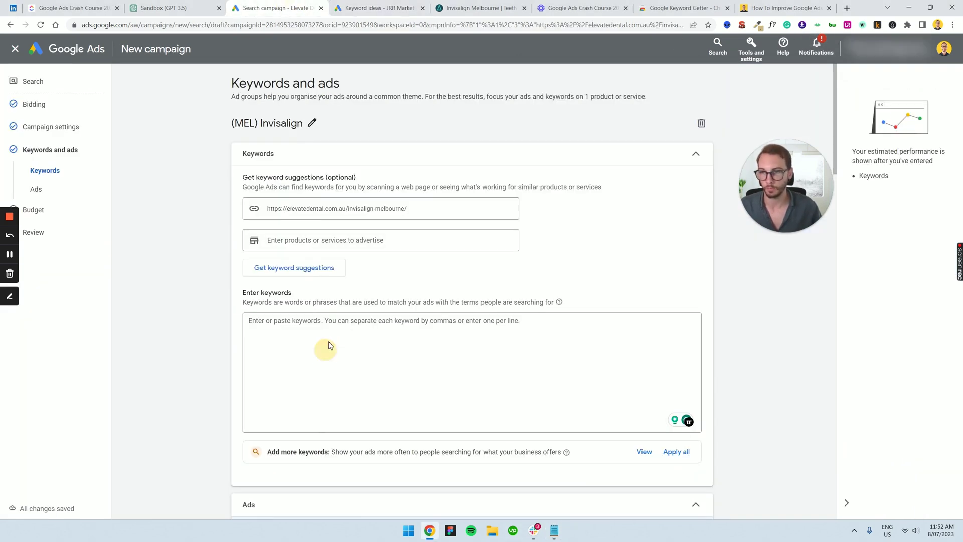
click(344, 325)
key(ctrl+v)
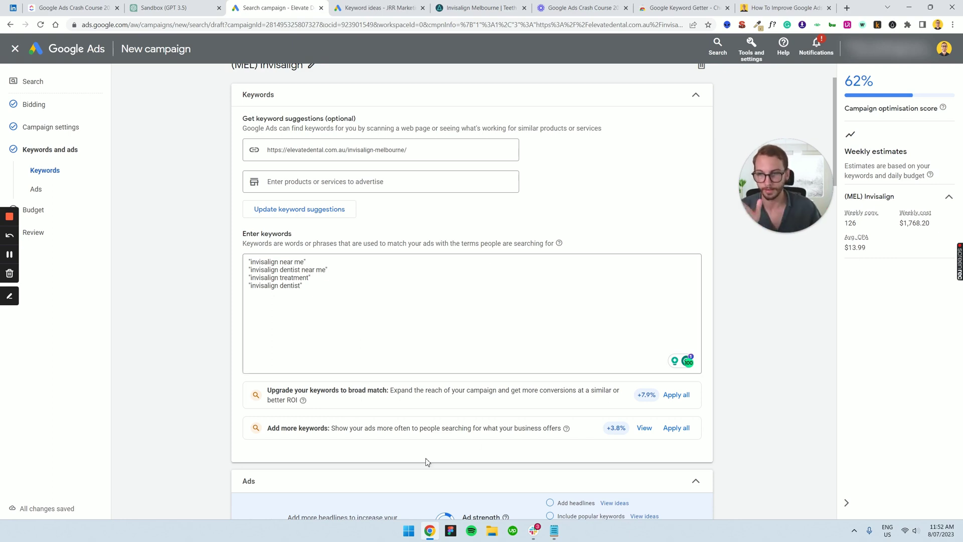
triple_click(469, 425)
click(465, 396)
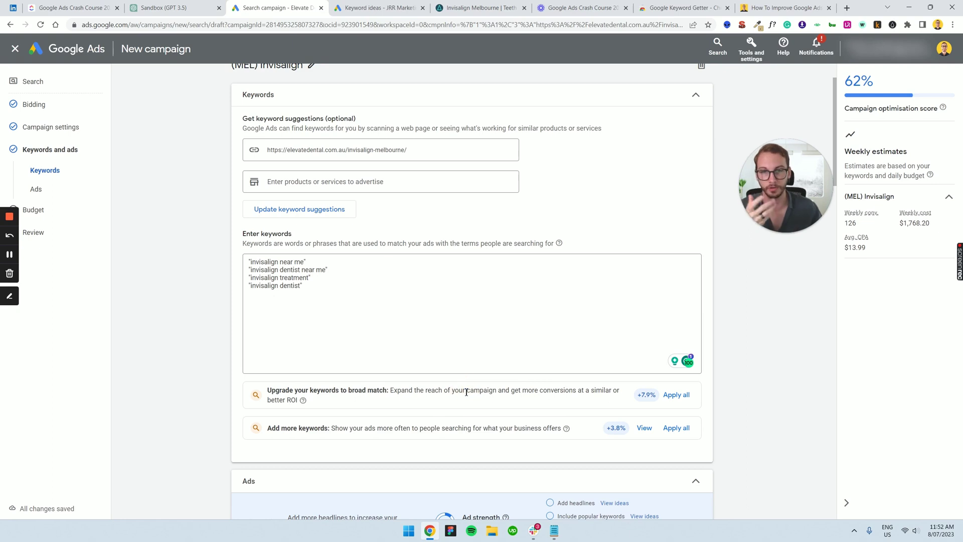
scroll(466, 395, down, 1)
Scroll down to the Ads section with the Invisalign Melbourne final URL and headlines
scroll(465, 394, down, 2)
scroll(430, 295, down, 2)
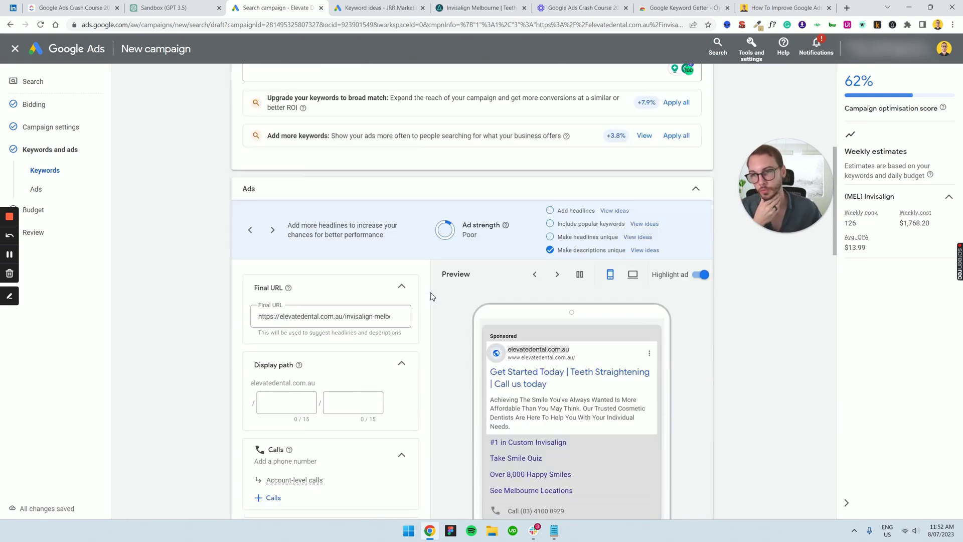
scroll(430, 295, up, 2)
scroll(432, 296, down, 5)
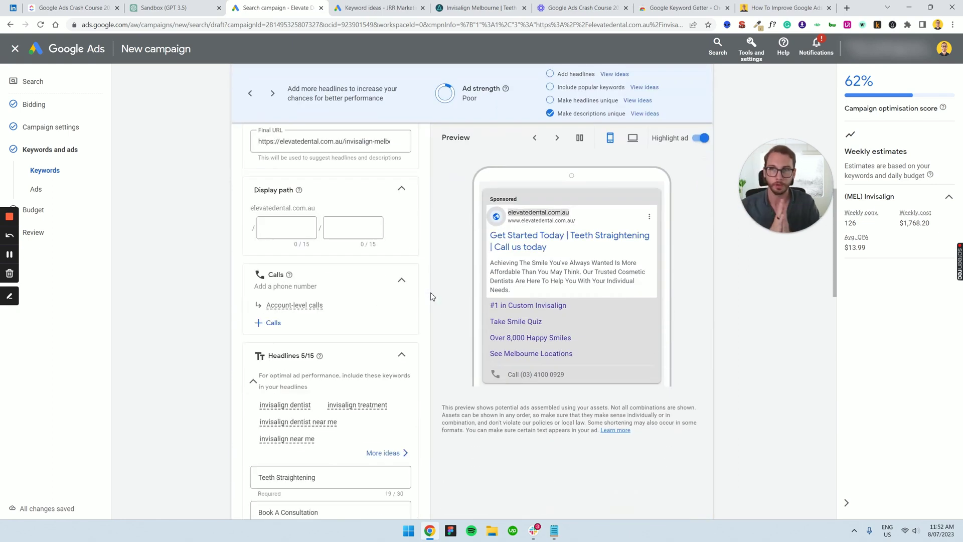